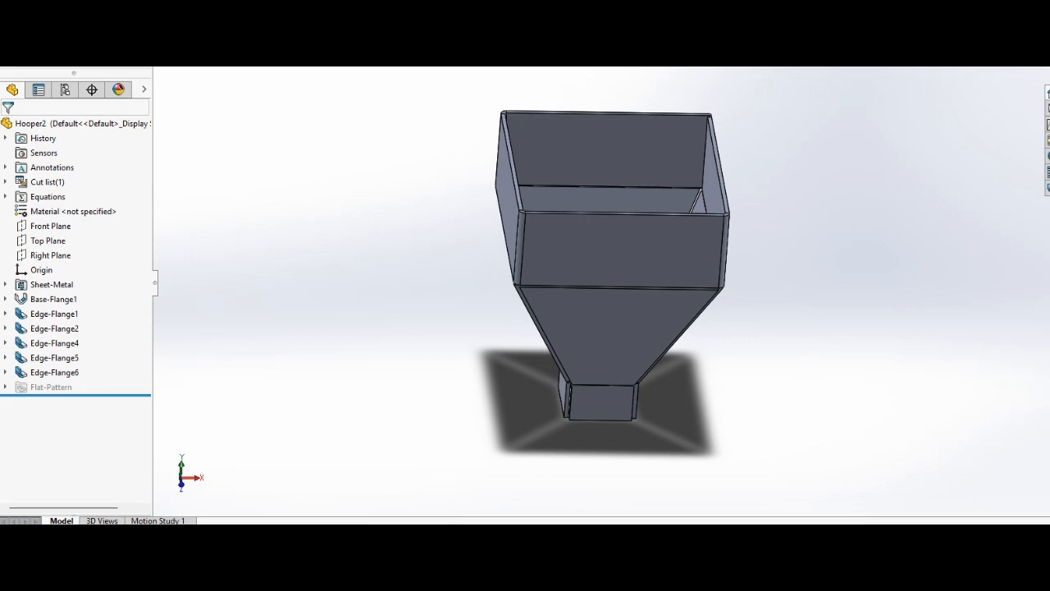
# Create a new part document.
pyautogui.press('F11')
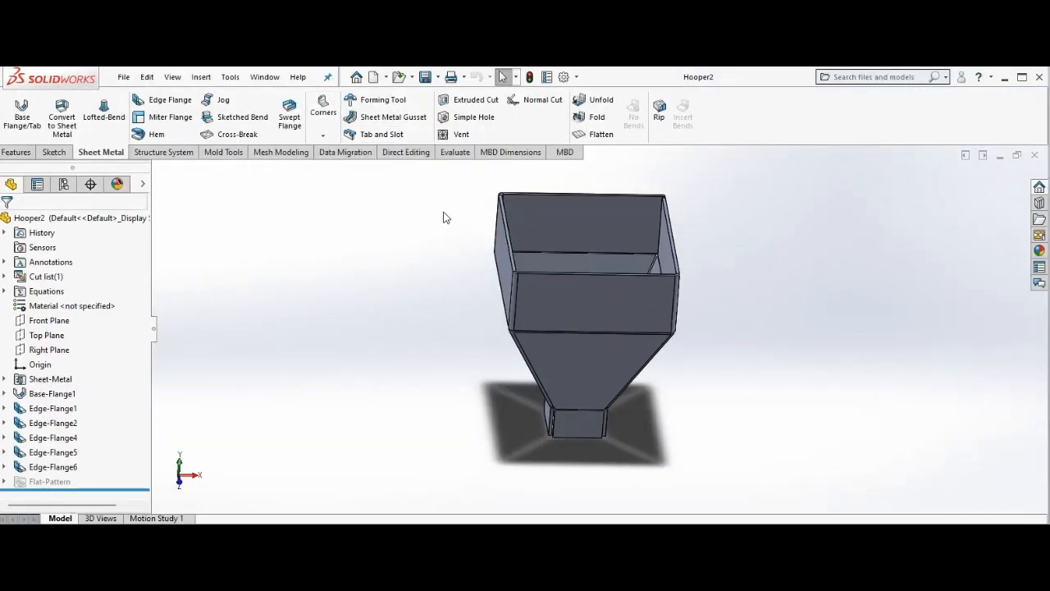
pyautogui.click(123, 76)
pyautogui.click(158, 101)
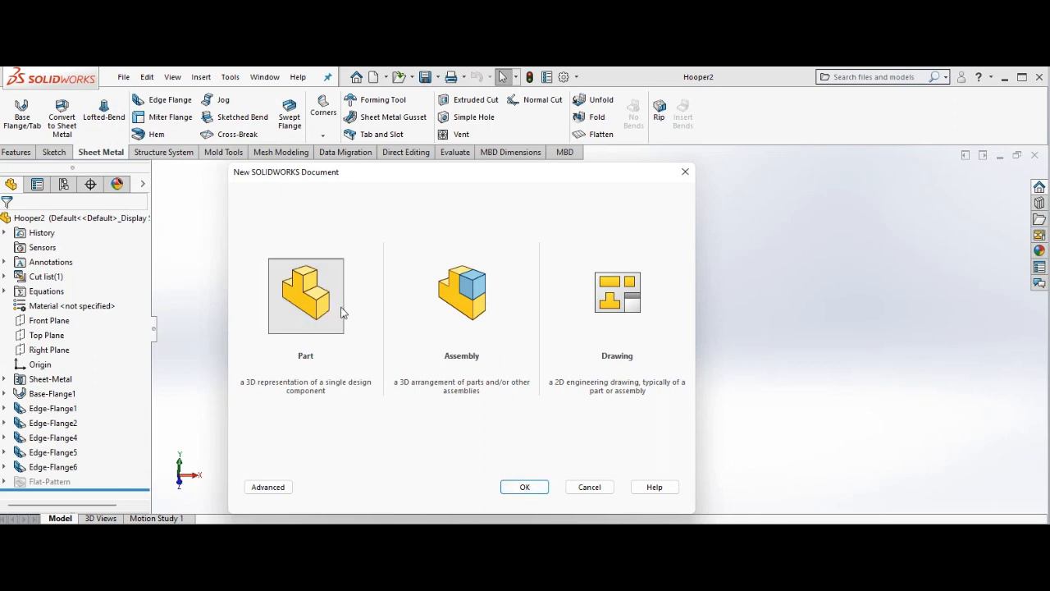
pyautogui.click(518, 488)
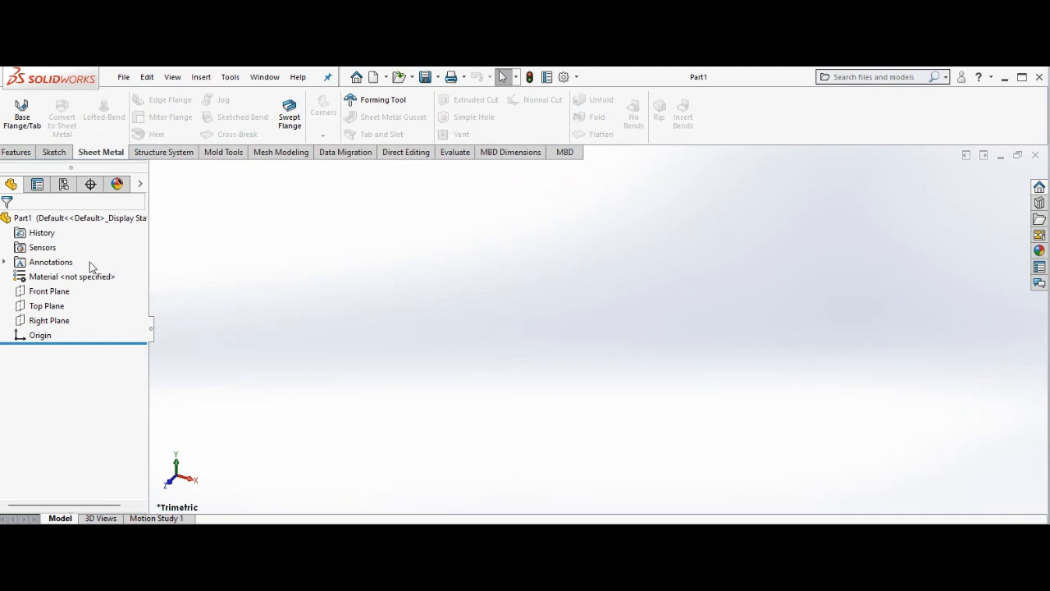
# Sketch a corner rectangle about 70 mm high on the Front Plane, extending up and left from the origin.
pyautogui.click(57, 291)
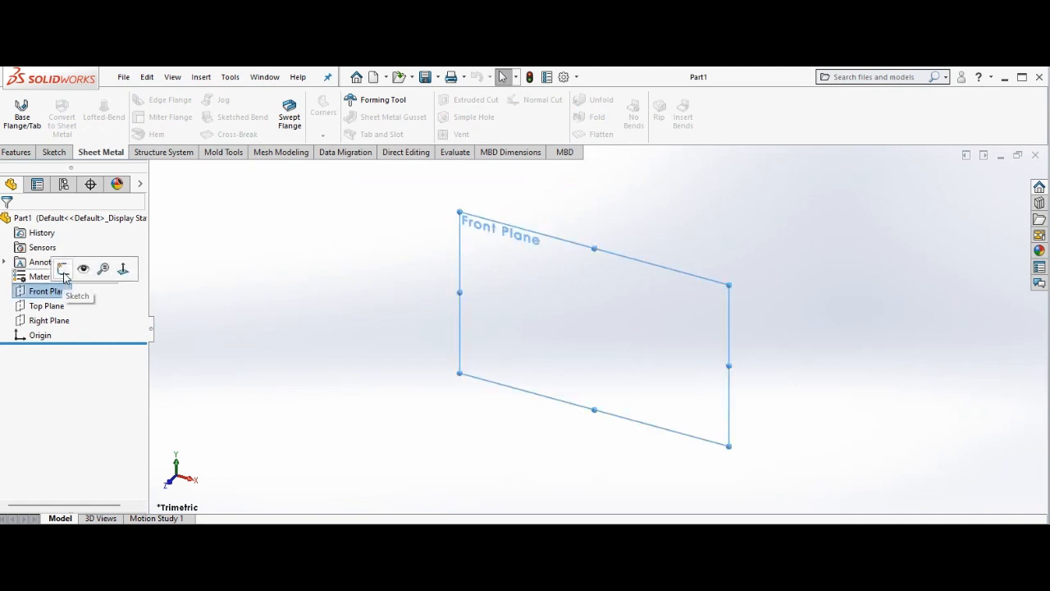
pyautogui.click(64, 271)
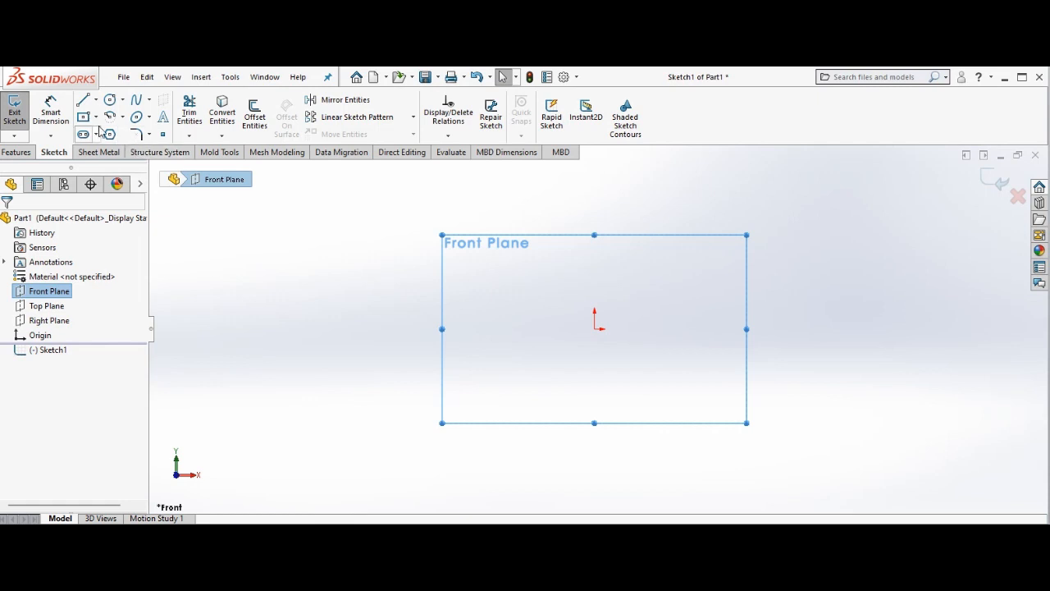
pyautogui.click(96, 119)
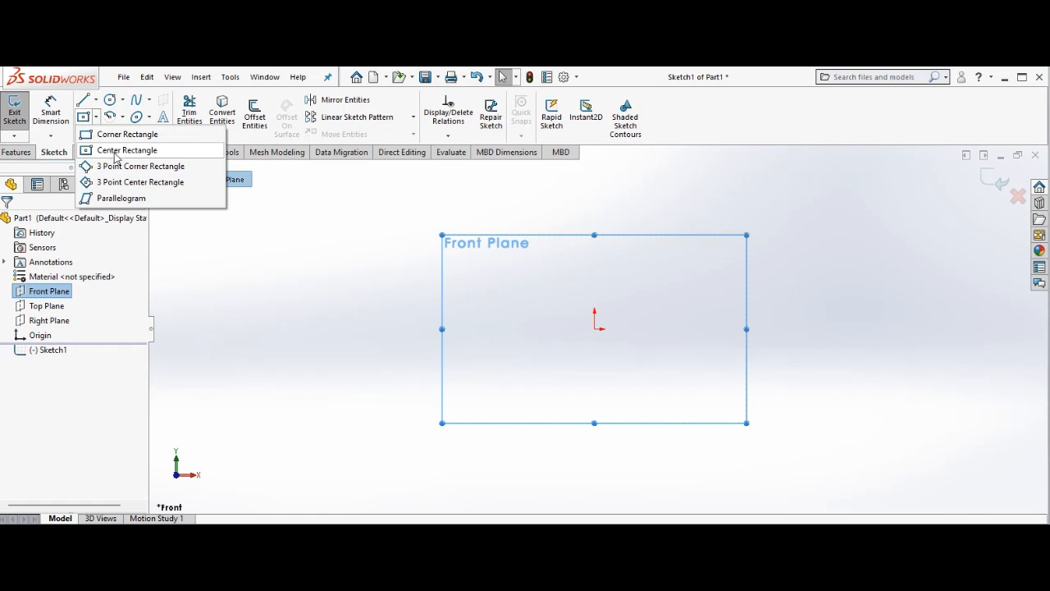
pyautogui.click(128, 135)
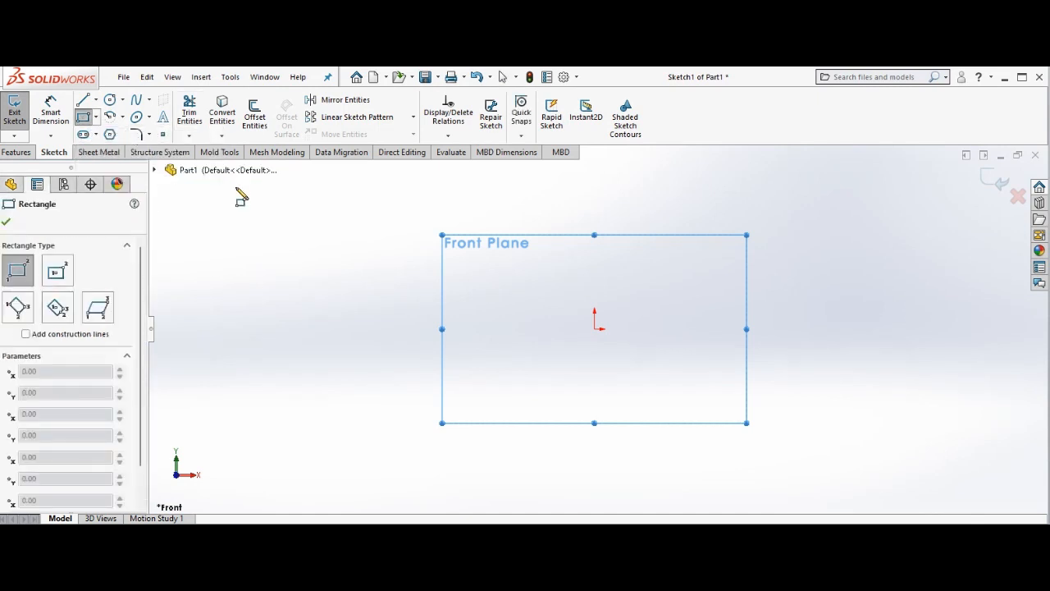
pyautogui.click(594, 329)
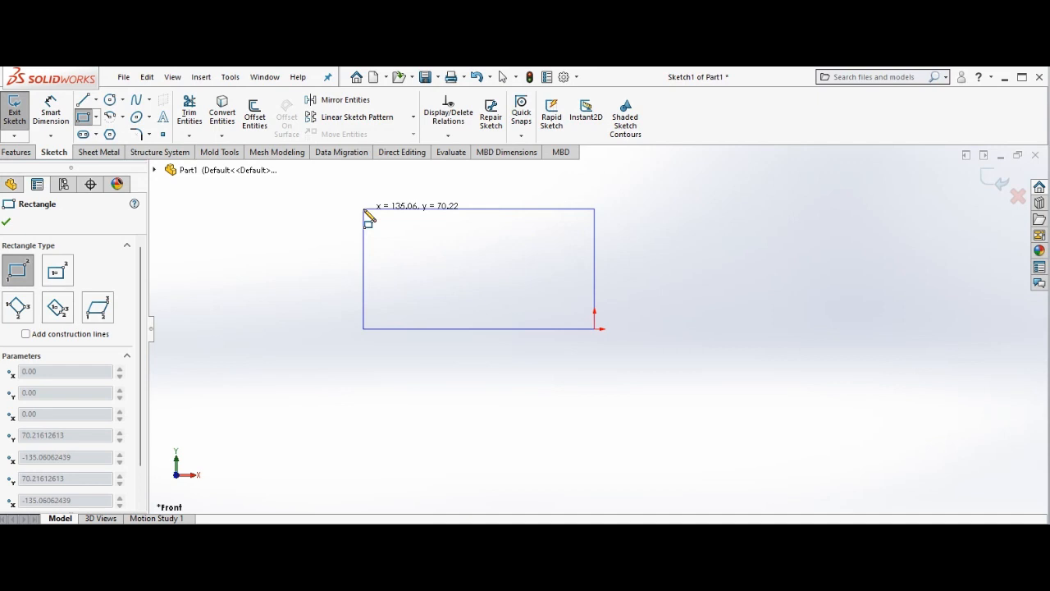
pyautogui.click(364, 210)
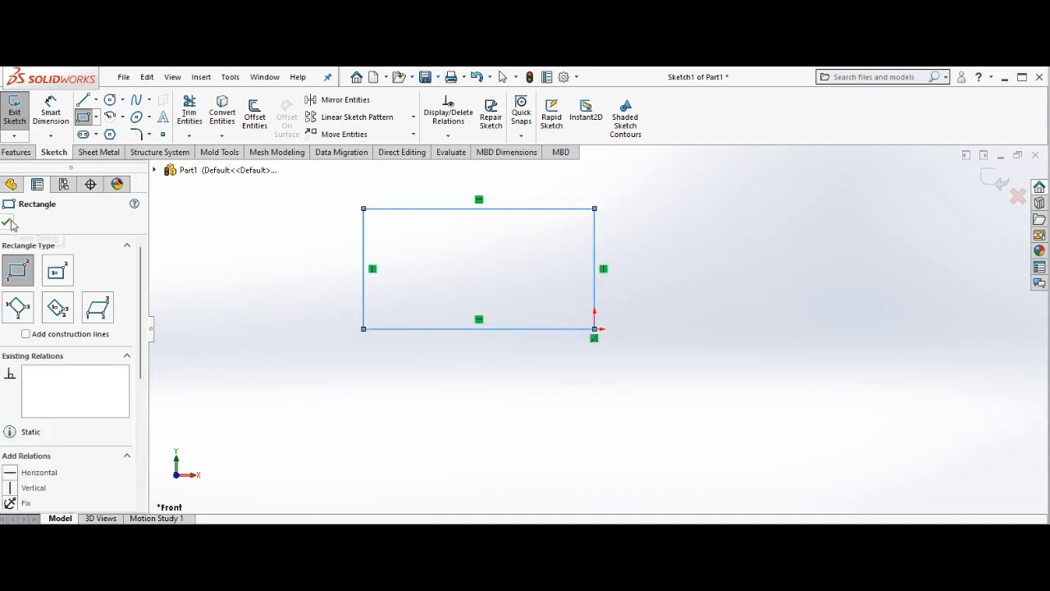
# Dimension the rectangle's vertical side at the origin to 40 mm.
pyautogui.click(50, 113)
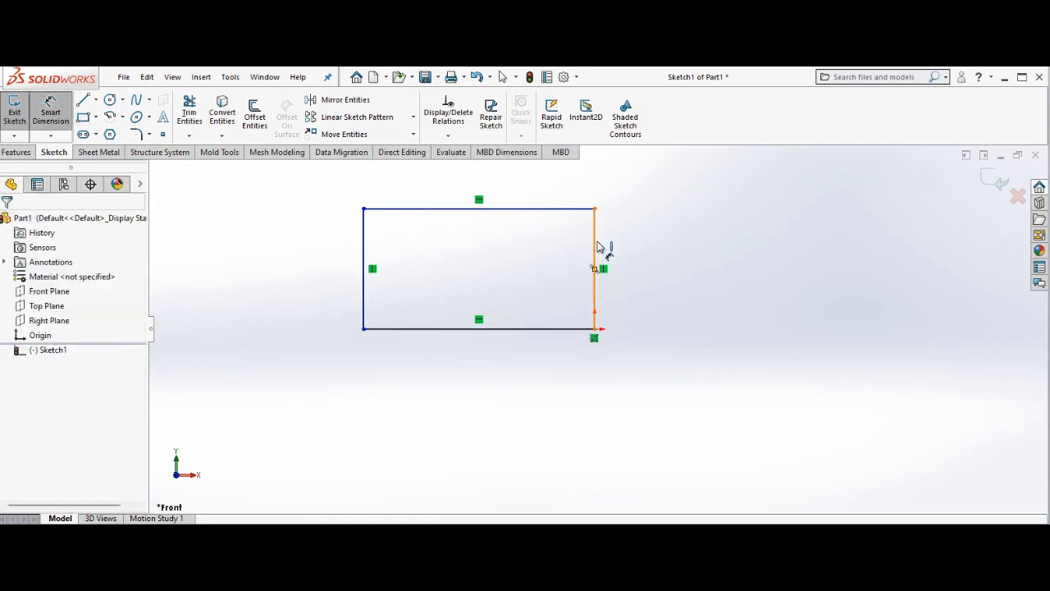
pyautogui.click(597, 246)
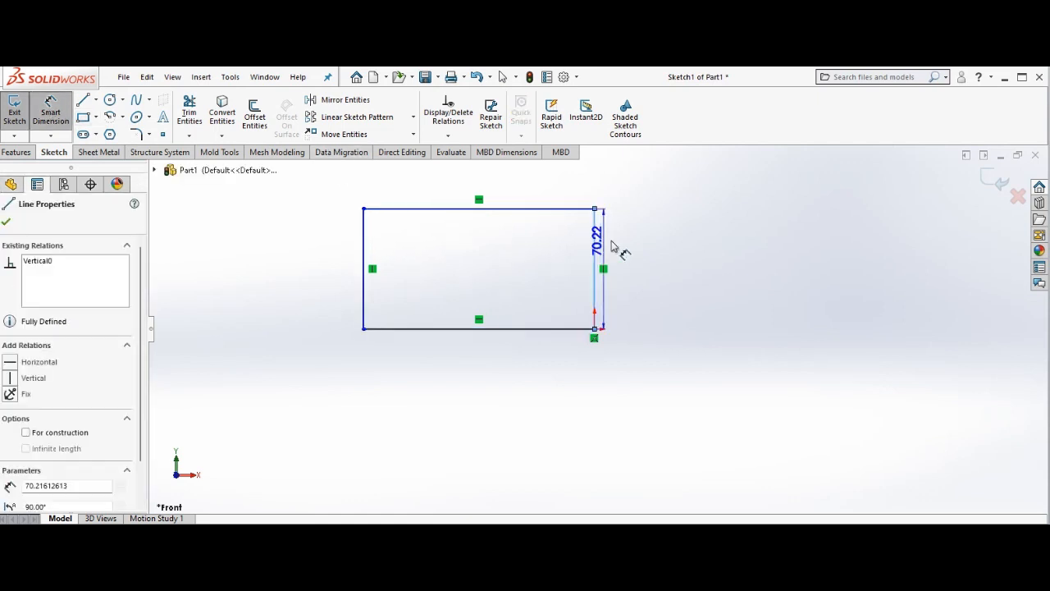
pyautogui.click(677, 245)
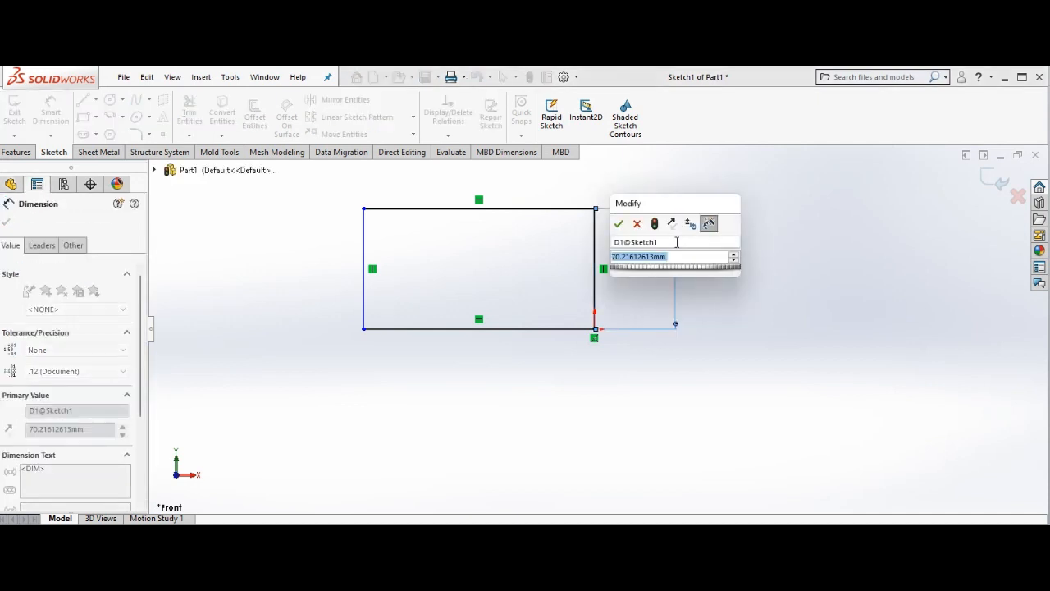
pyautogui.write('40')
pyautogui.press('Return')
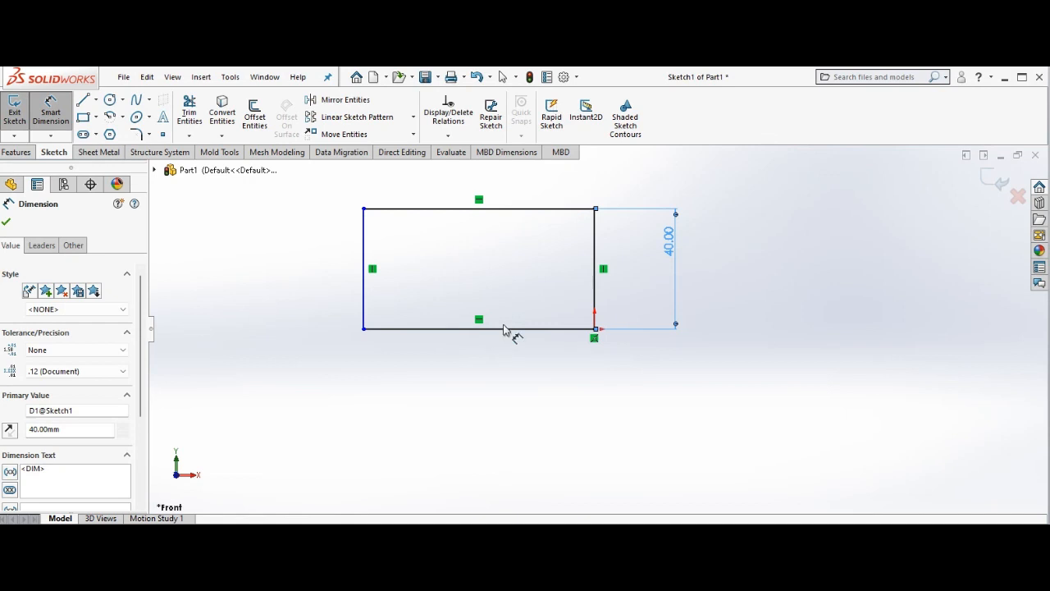
# Dimension the rectangle's lower horizontal side to 100 mm.
pyautogui.click(506, 332)
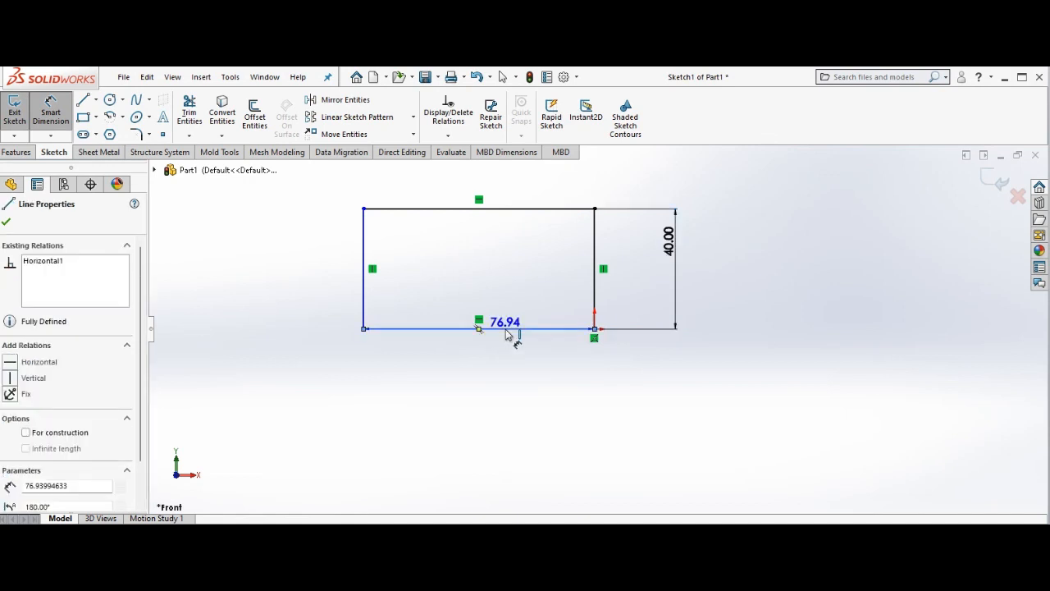
pyautogui.click(497, 436)
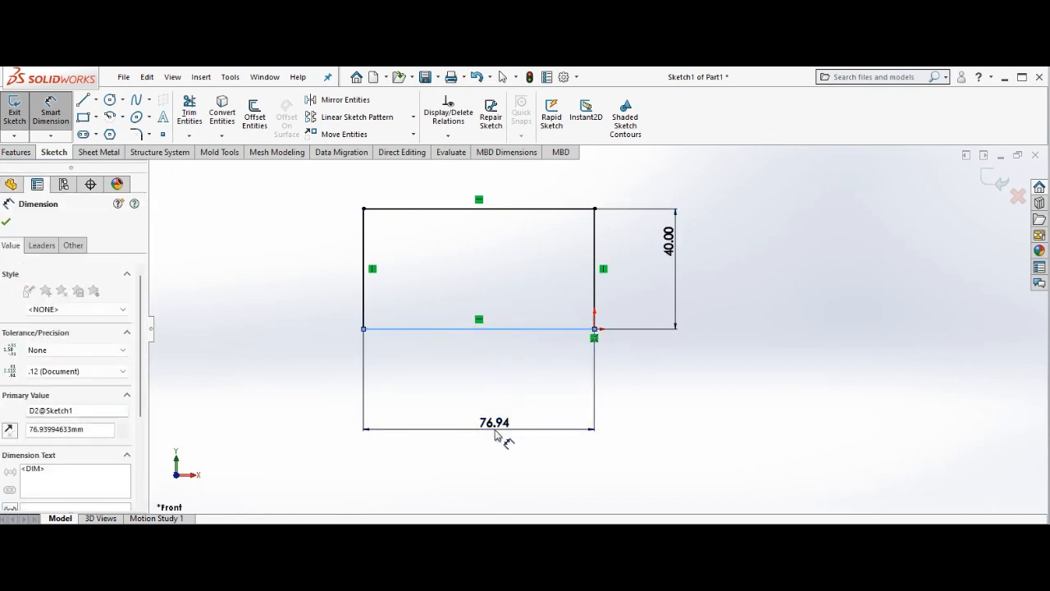
pyautogui.write('100')
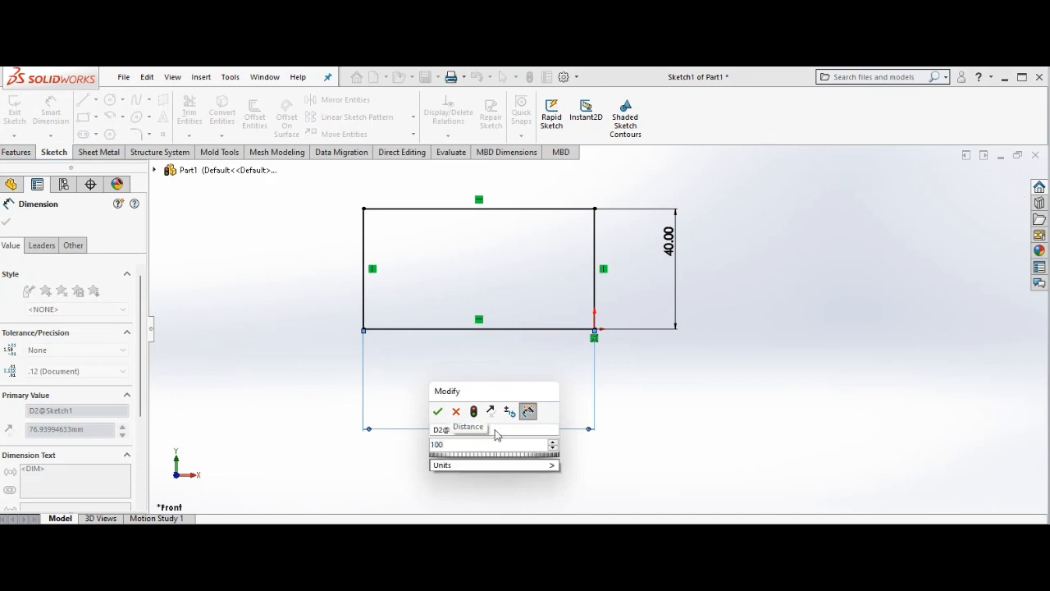
pyautogui.press('Return')
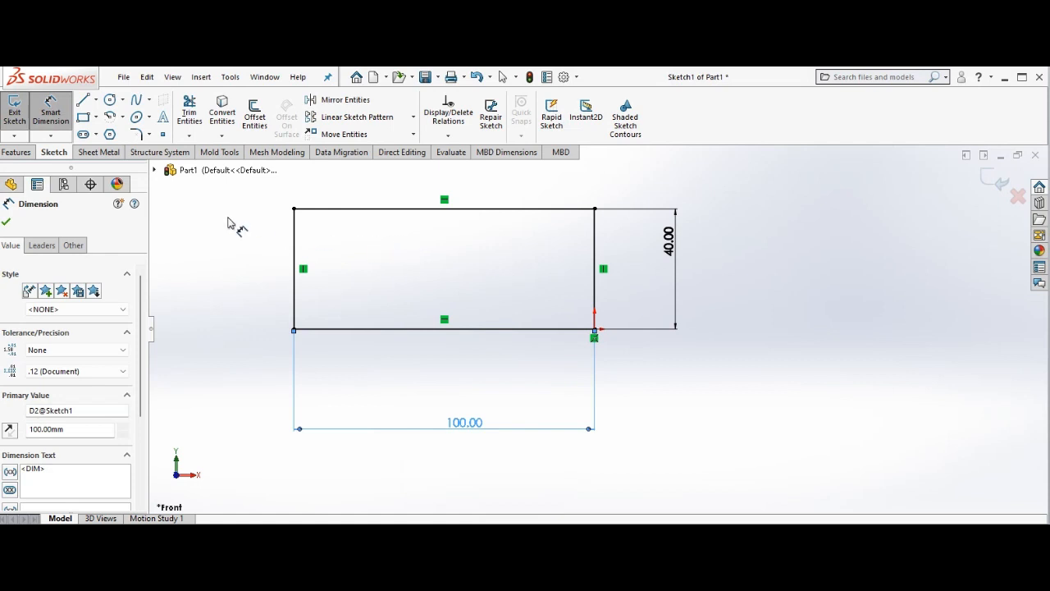
pyautogui.click(6, 221)
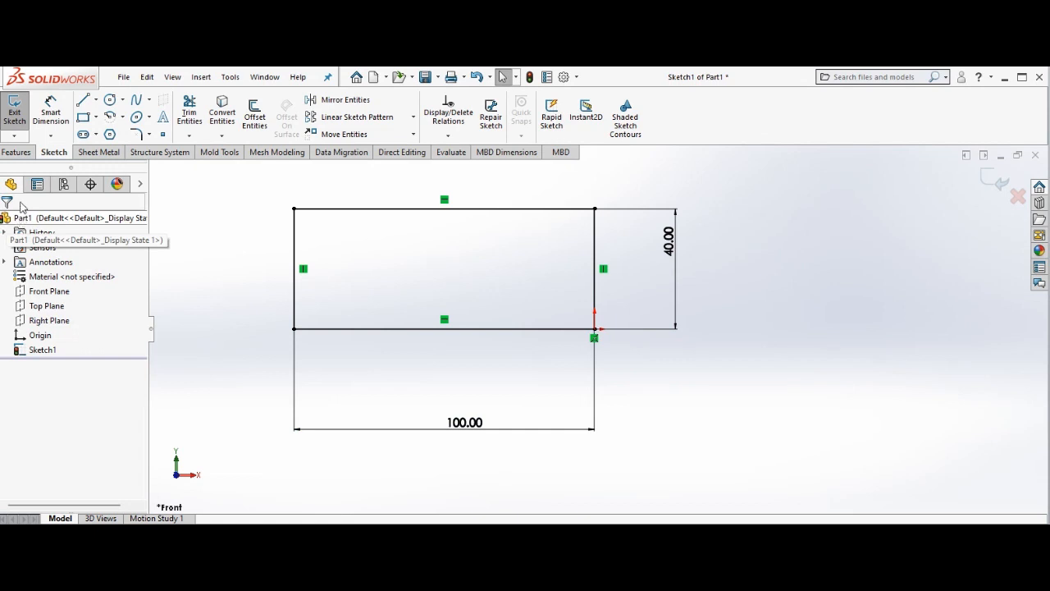
# Create a 2 mm thick base flange from the rectangle with the thickness direction reversed.
pyautogui.click(95, 153)
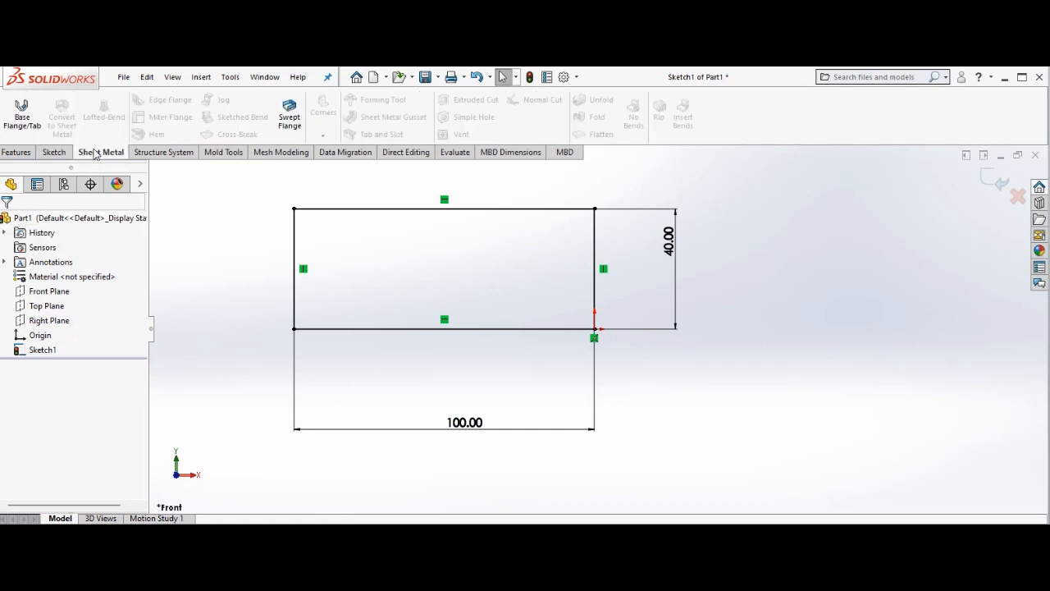
pyautogui.click(27, 136)
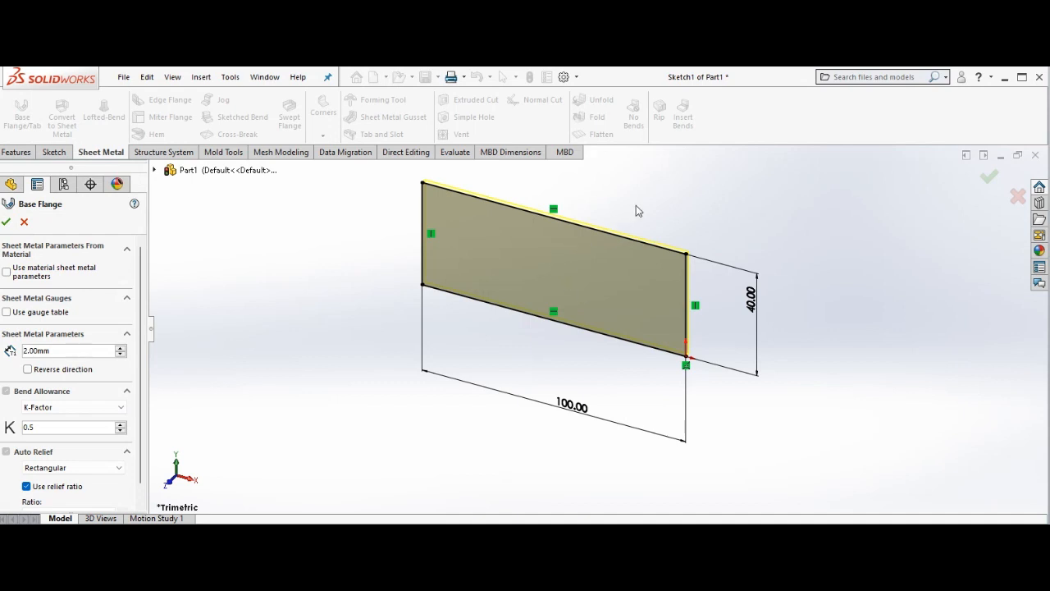
pyautogui.click(28, 370)
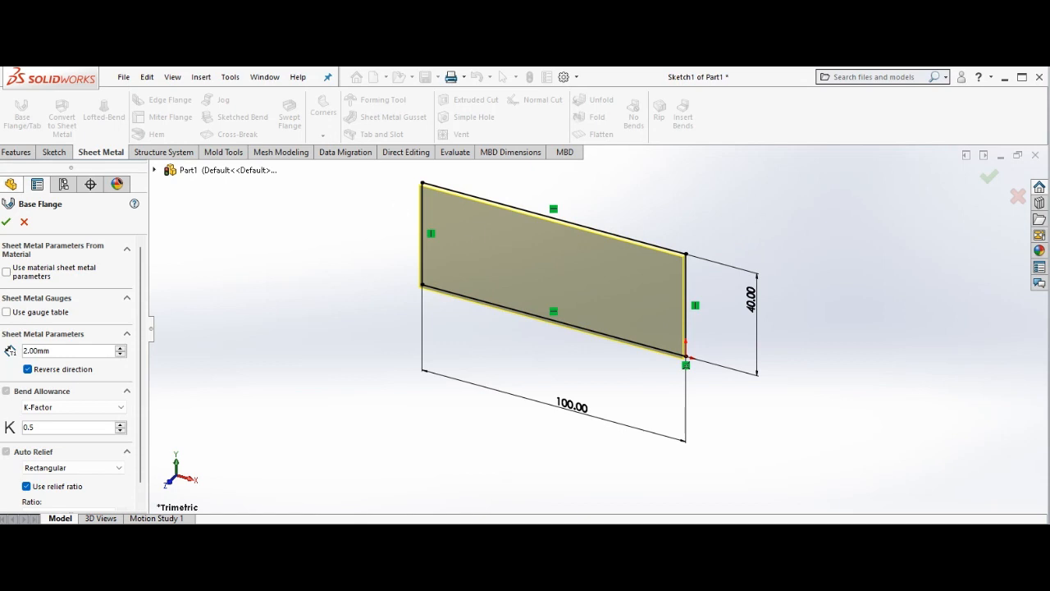
pyautogui.click(7, 222)
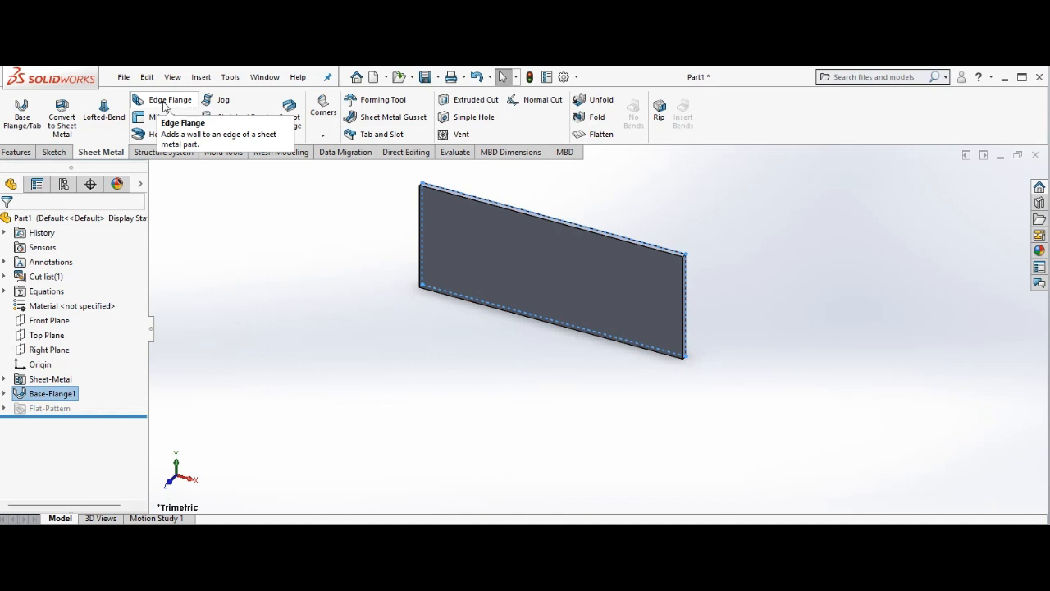
# Place a 90-degree edge flange about 45 mm long on the plate's left vertical edge, extending toward the front.
pyautogui.click(164, 103)
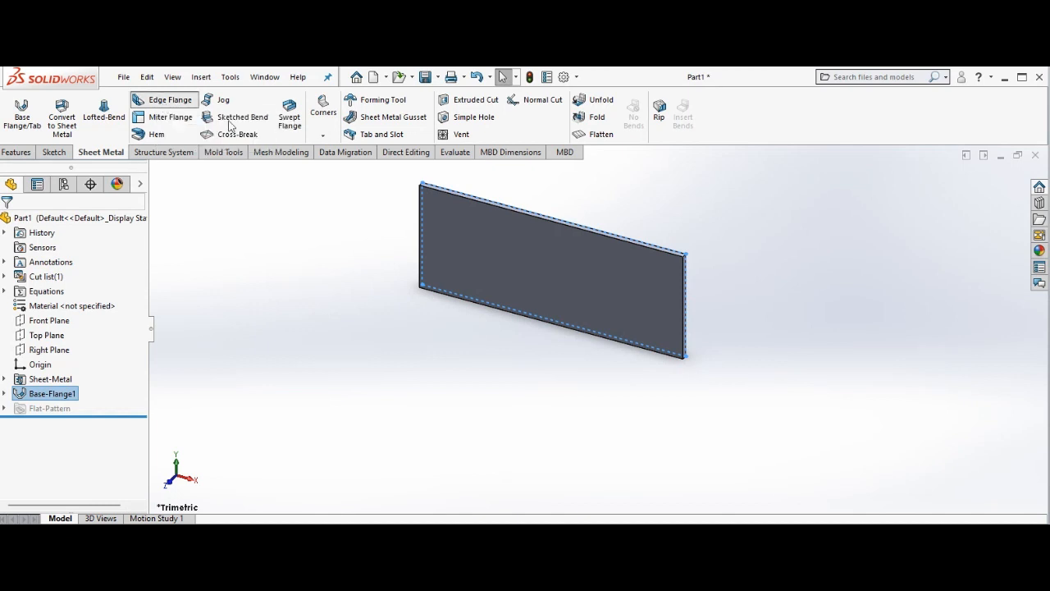
pyautogui.click(419, 238)
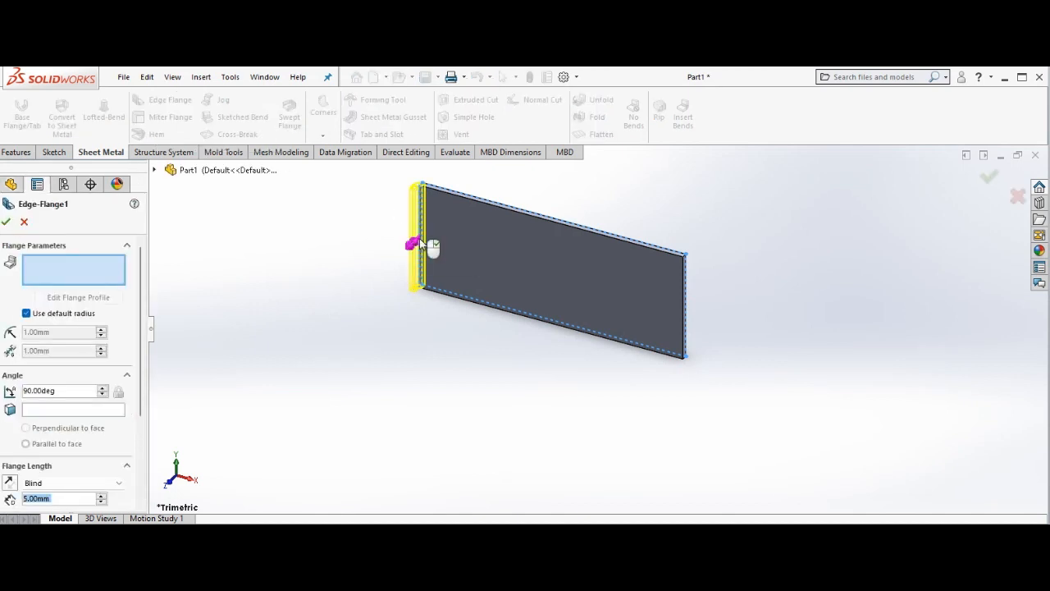
pyautogui.click(350, 293)
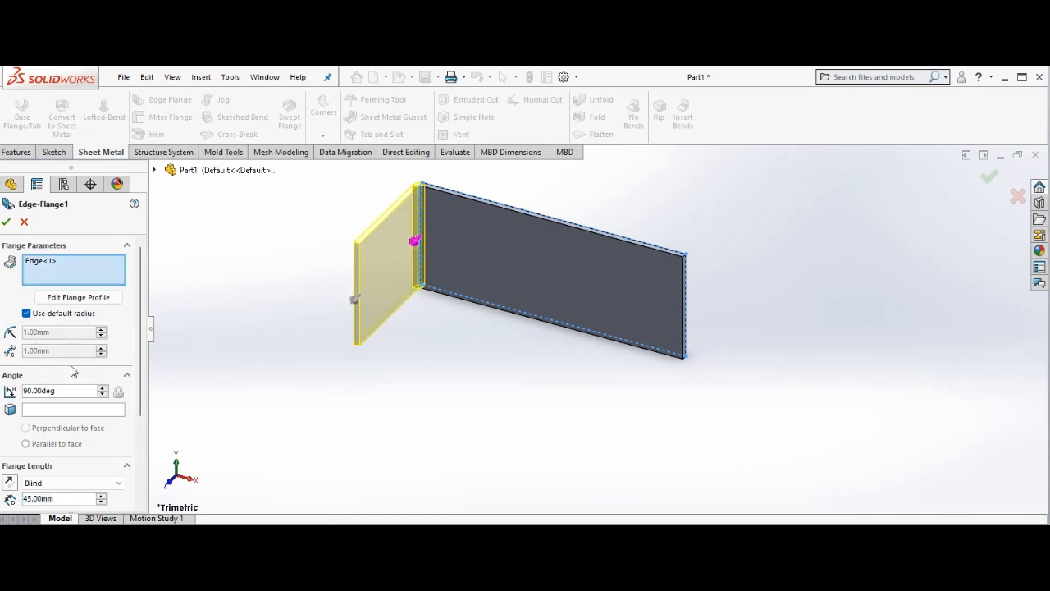
# Set the edge flange's length to 100 mm, keep the Material Outside position and complete the flange.
pyautogui.click(141, 508)
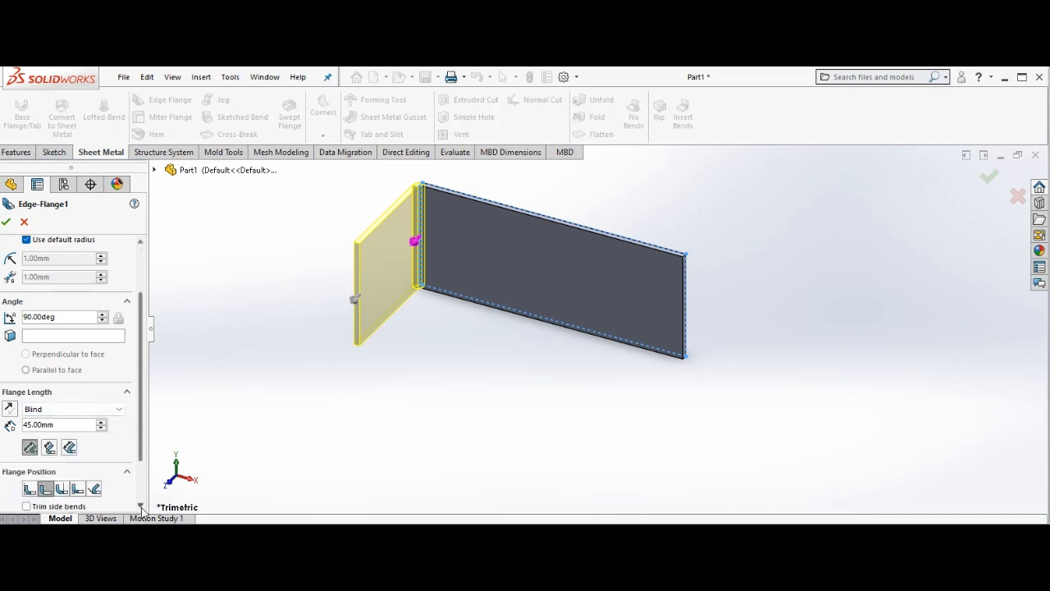
pyautogui.click(64, 424)
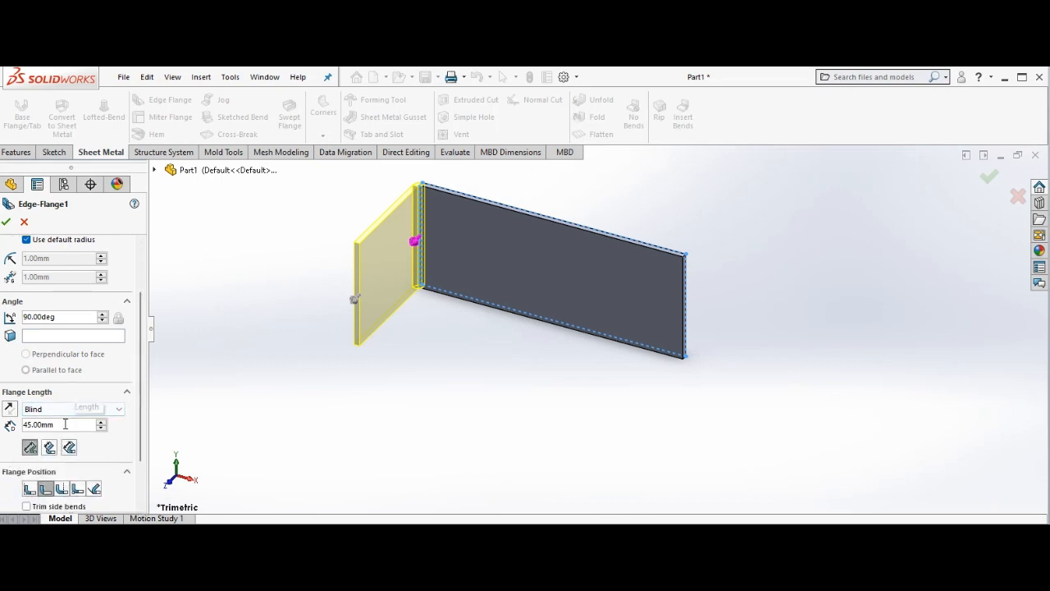
pyautogui.press('BackSpace')
pyautogui.press('BackSpace')
pyautogui.press('BackSpace')
pyautogui.press('BackSpace')
pyautogui.press('BackSpace')
pyautogui.press('BackSpace')
pyautogui.press('BackSpace')
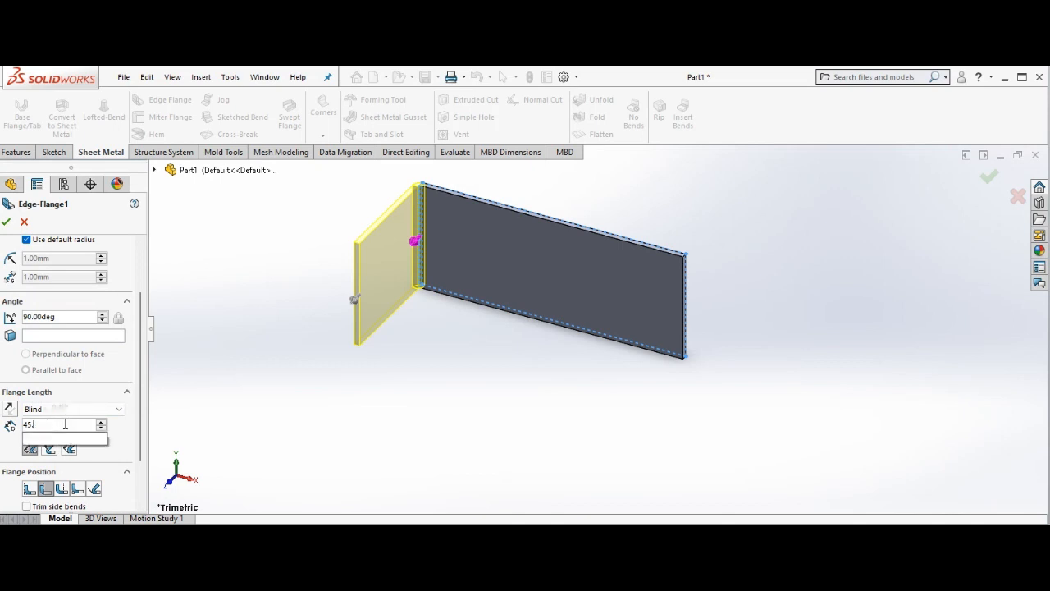
pyautogui.write('100')
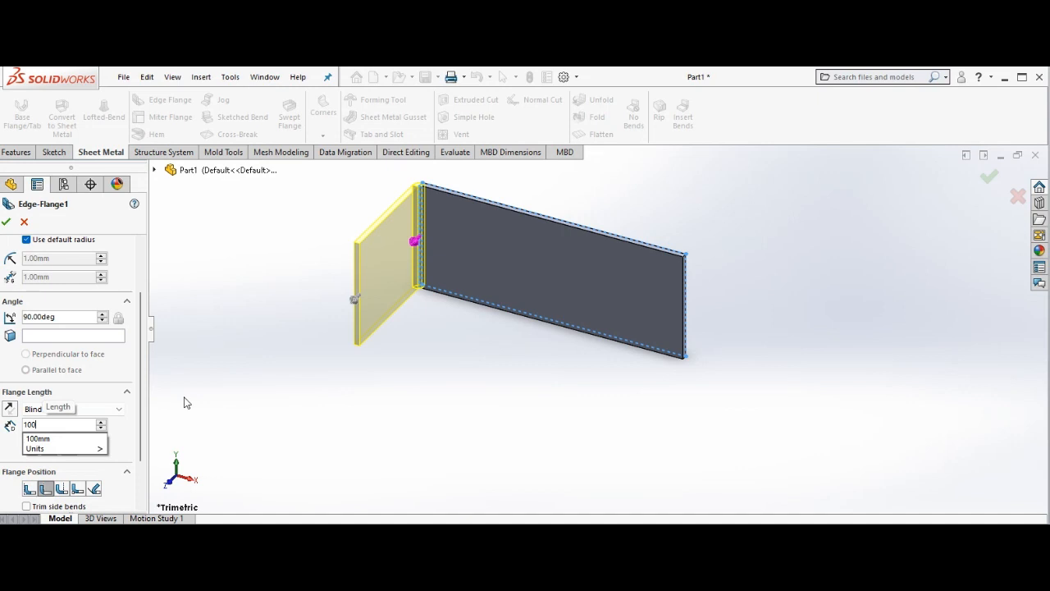
pyautogui.press('Return')
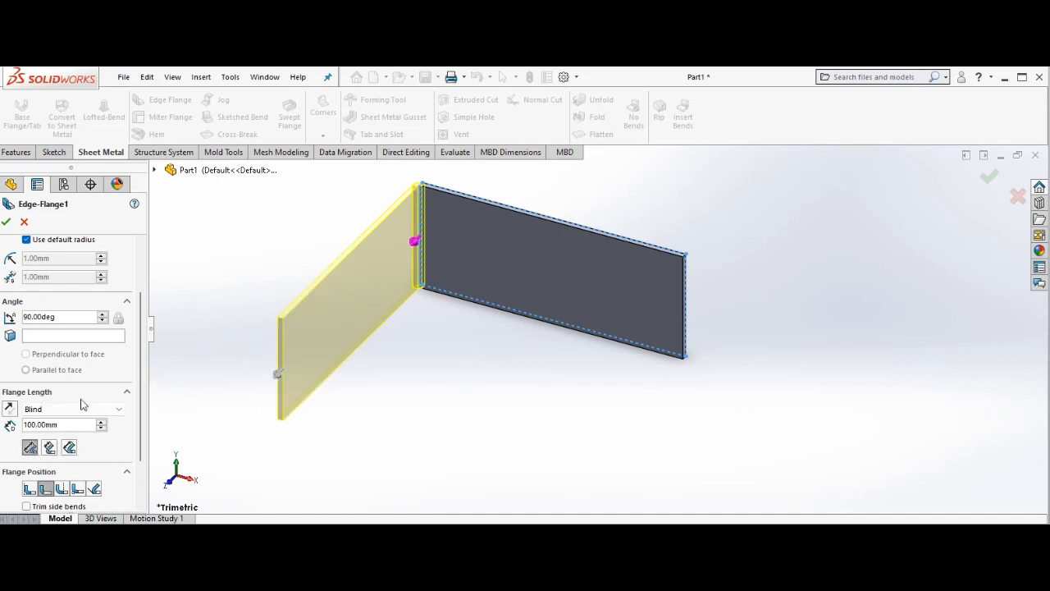
pyautogui.click(29, 490)
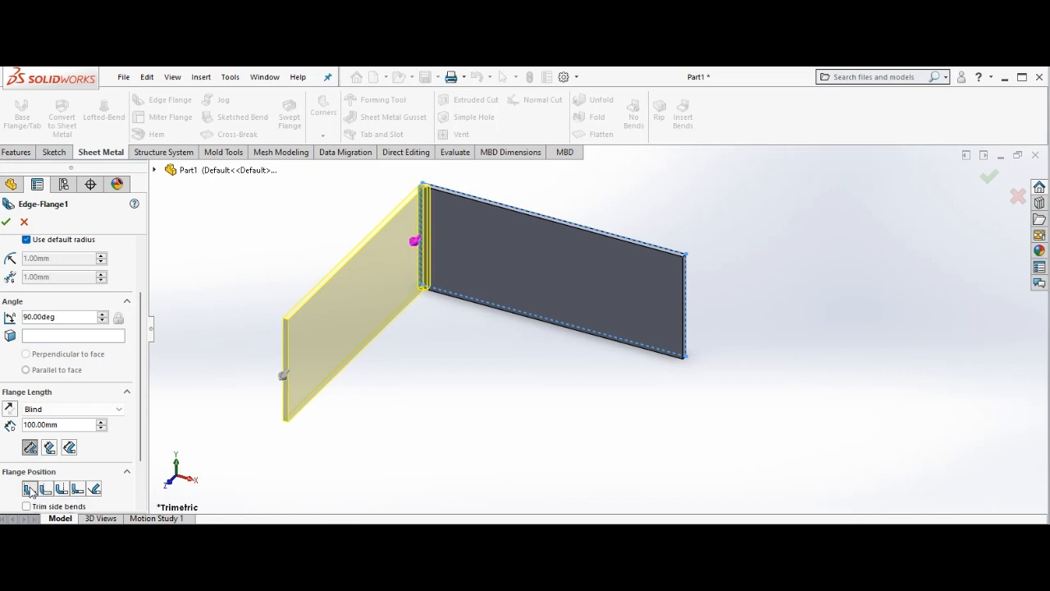
pyautogui.click(46, 490)
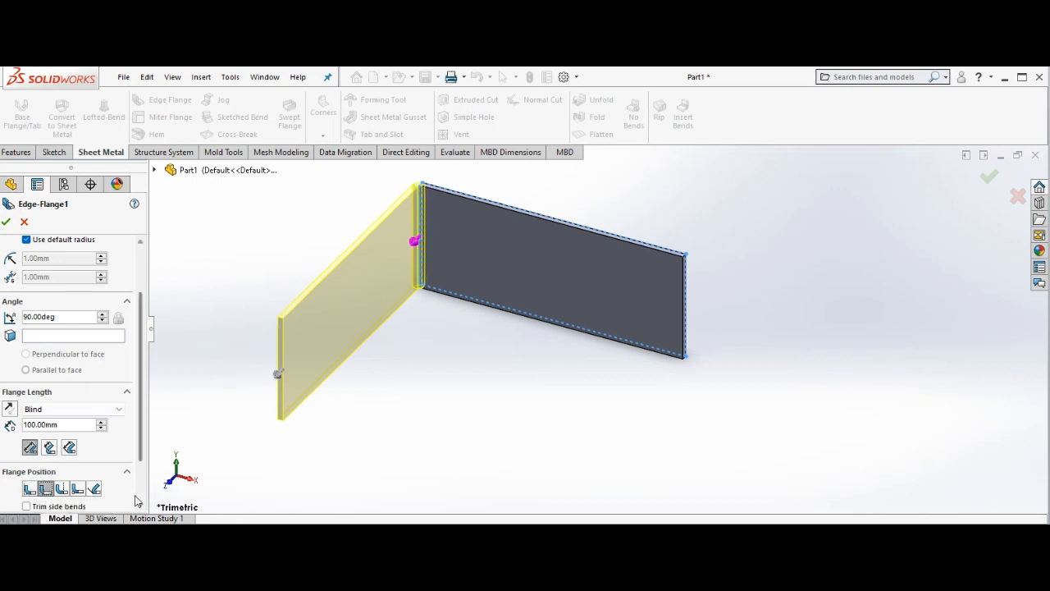
pyautogui.click(7, 224)
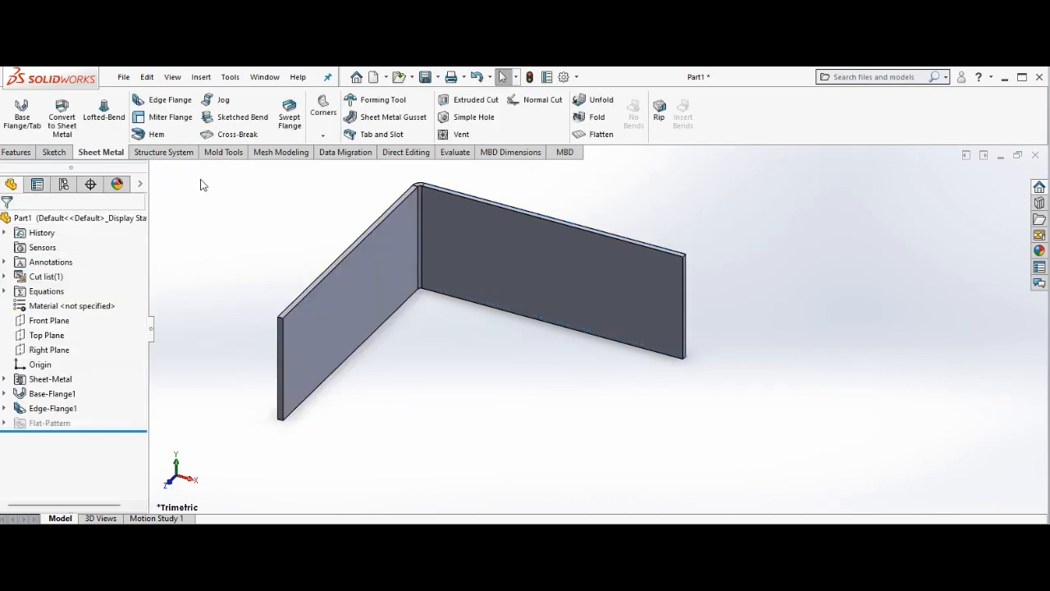
# Add a 90-degree edge flange 100 mm long on the side wall's free vertical edge, running parallel to the base plate.
pyautogui.click(167, 100)
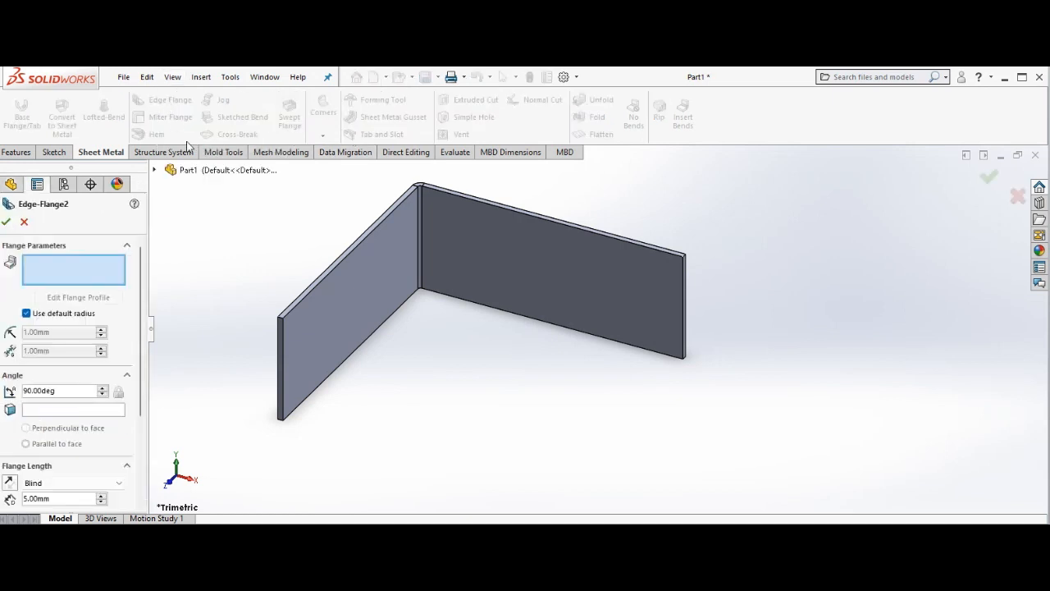
pyautogui.click(284, 363)
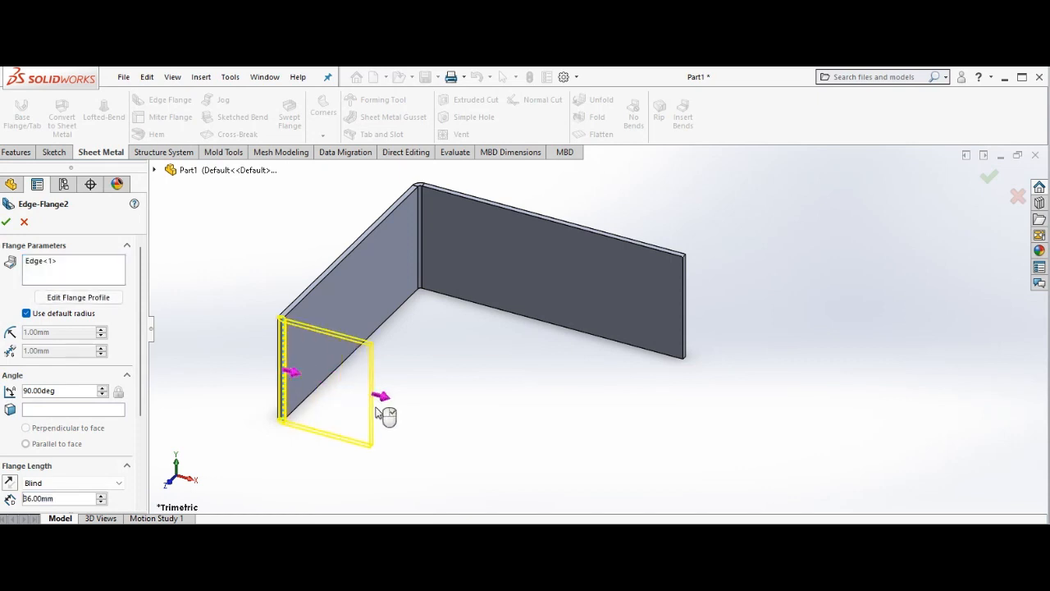
pyautogui.click(376, 409)
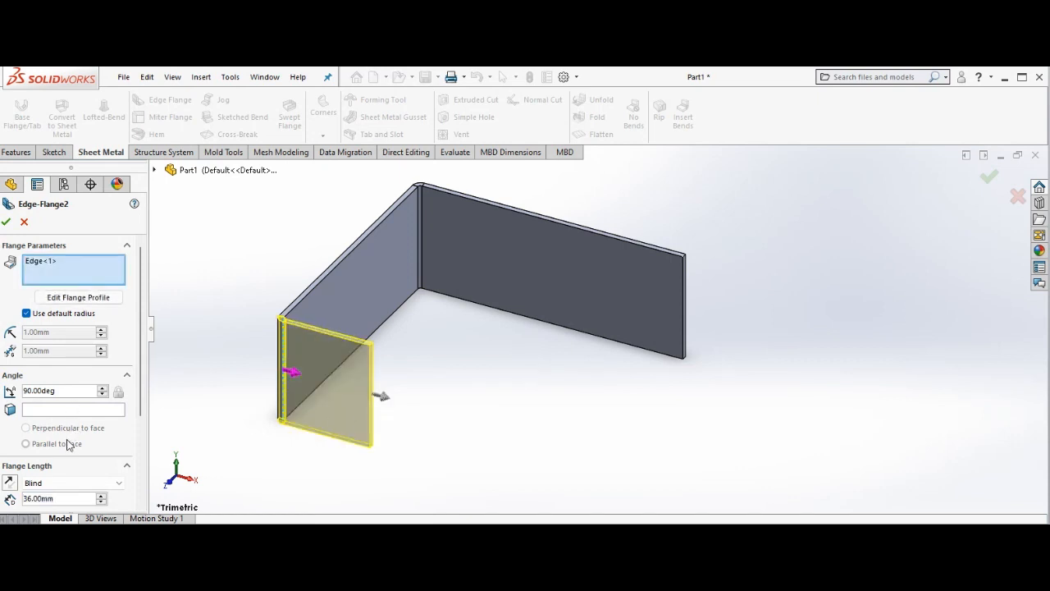
pyautogui.click(63, 497)
pyautogui.press('BackSpace')
pyautogui.press('BackSpace')
pyautogui.press('BackSpace')
pyautogui.press('BackSpace')
pyautogui.press('BackSpace')
pyautogui.press('BackSpace')
pyautogui.press('BackSpace')
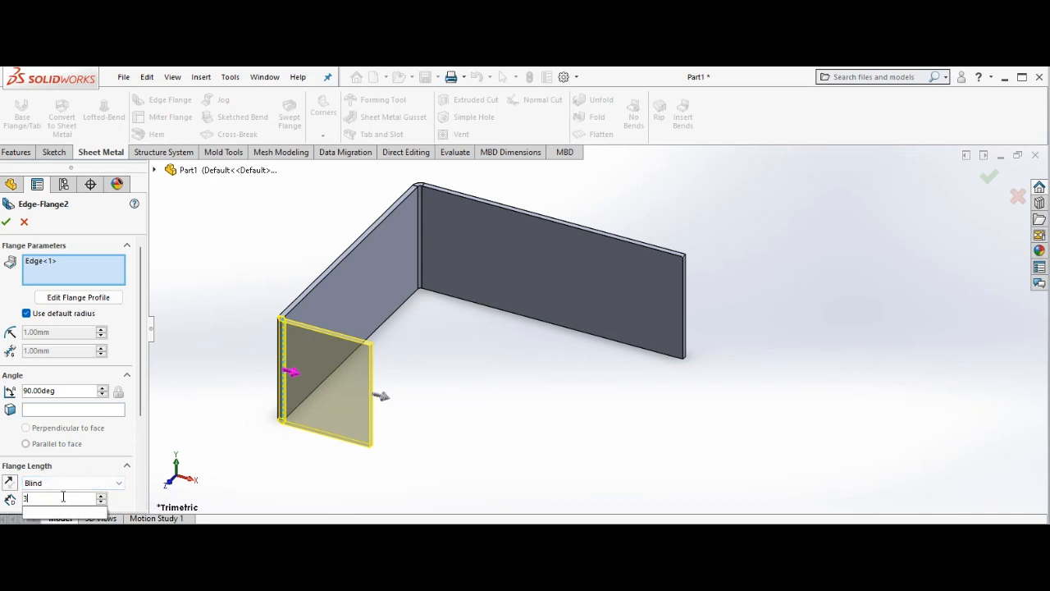
pyautogui.write('100')
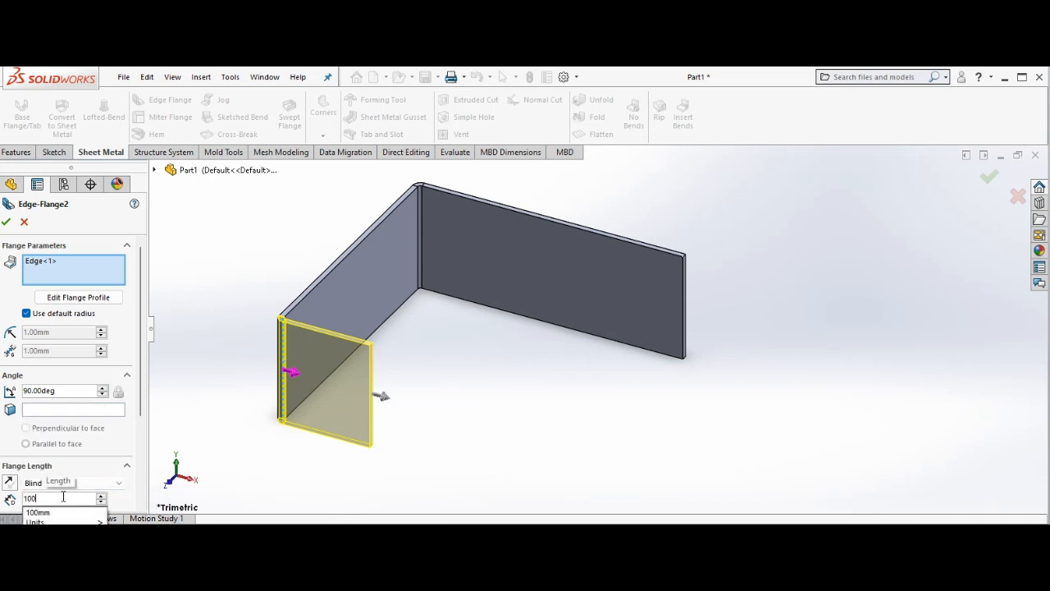
pyautogui.press('Return')
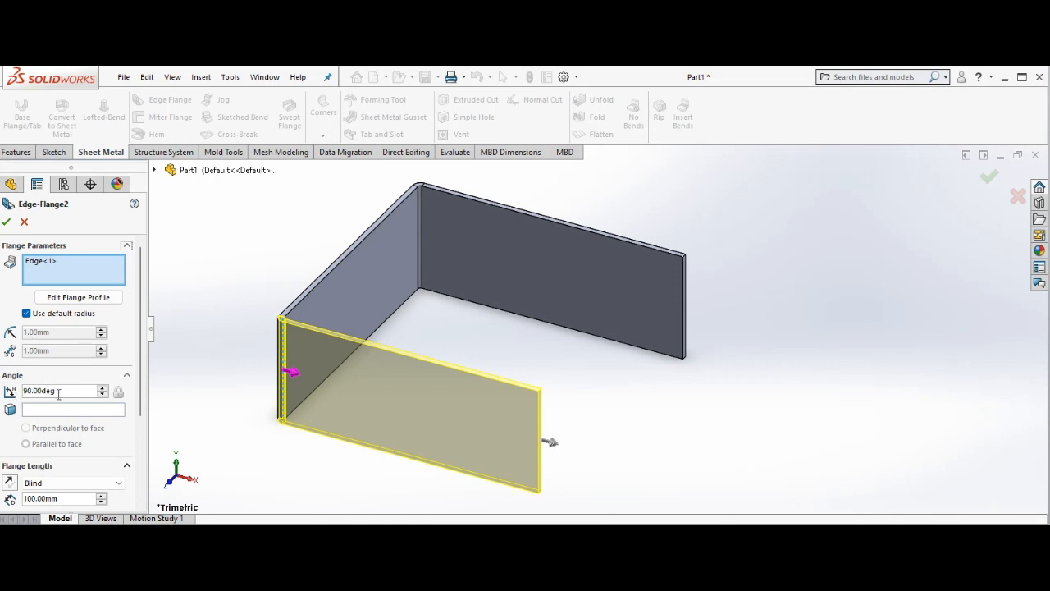
pyautogui.click(8, 223)
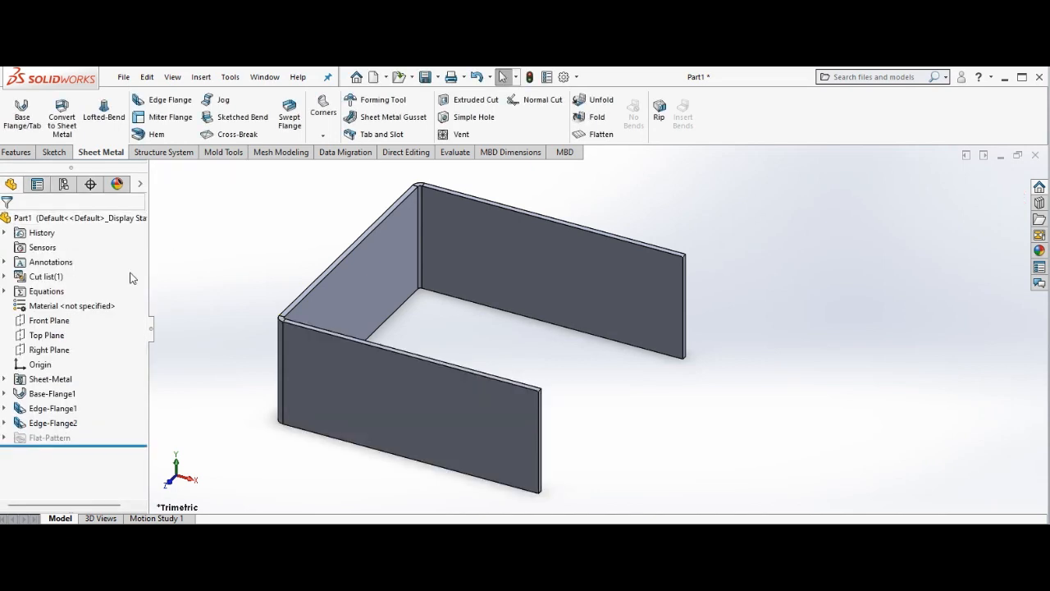
# Close the box with a 90-degree edge flange 99.5 mm long from the front wall's free vertical edge toward the base plate.
pyautogui.click(180, 102)
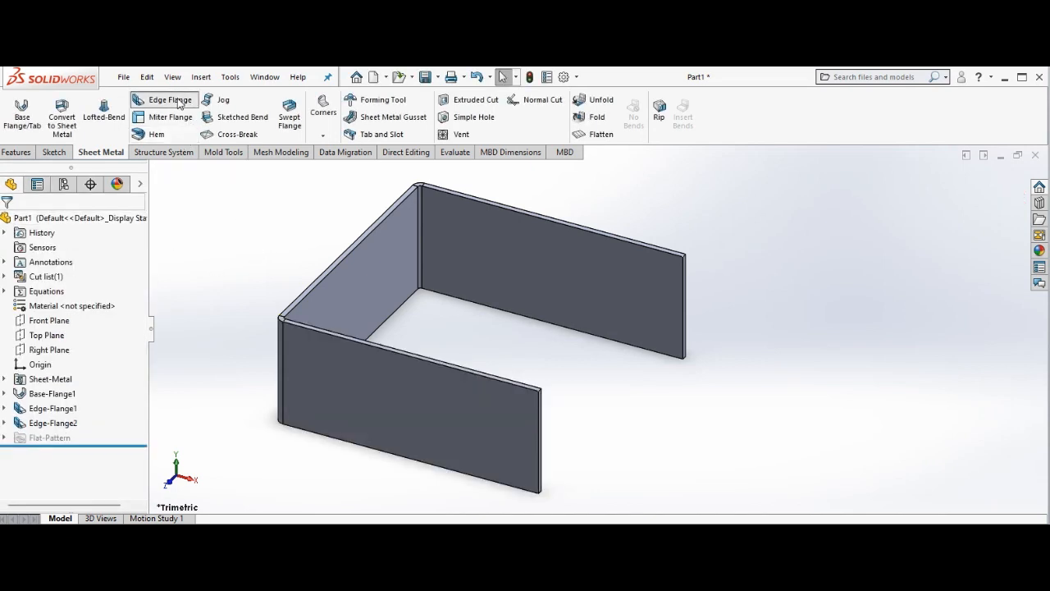
pyautogui.click(542, 437)
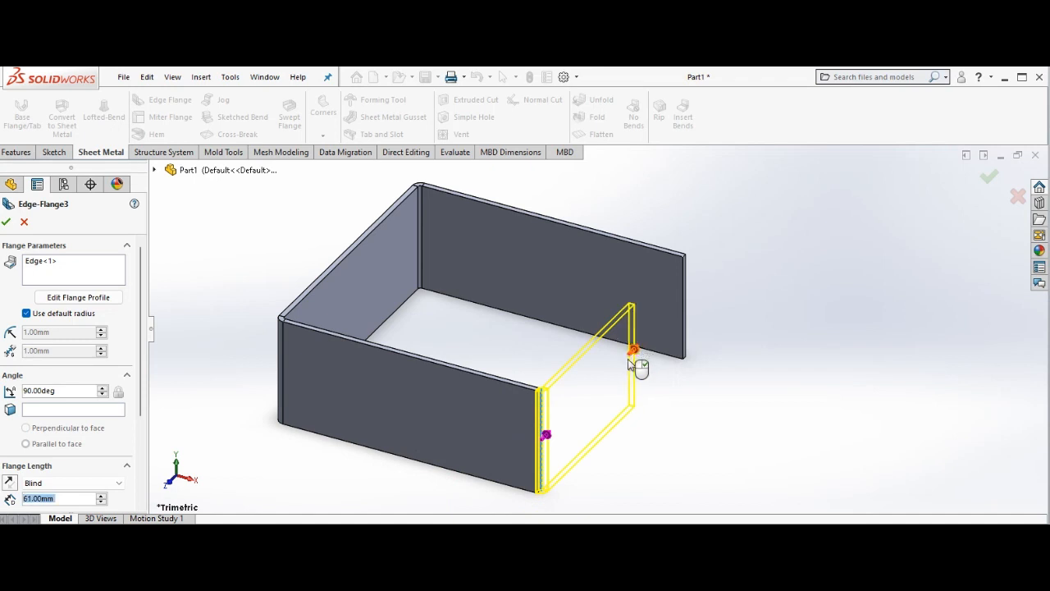
pyautogui.click(629, 359)
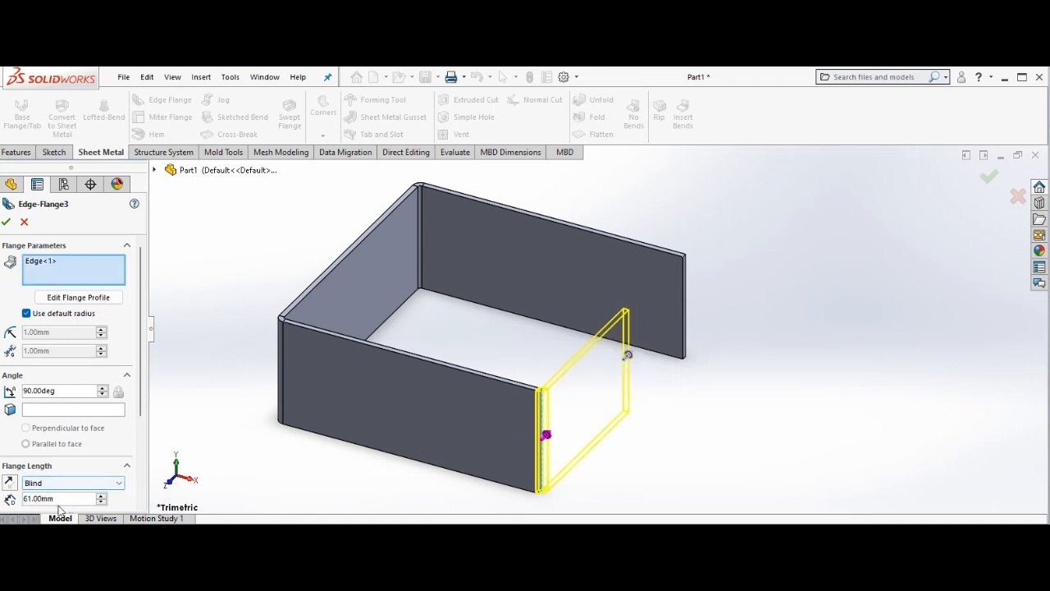
pyautogui.press('BackSpace')
pyautogui.press('BackSpace')
pyautogui.press('BackSpace')
pyautogui.press('BackSpace')
pyautogui.press('BackSpace')
pyautogui.press('BackSpace')
pyautogui.press('BackSpace')
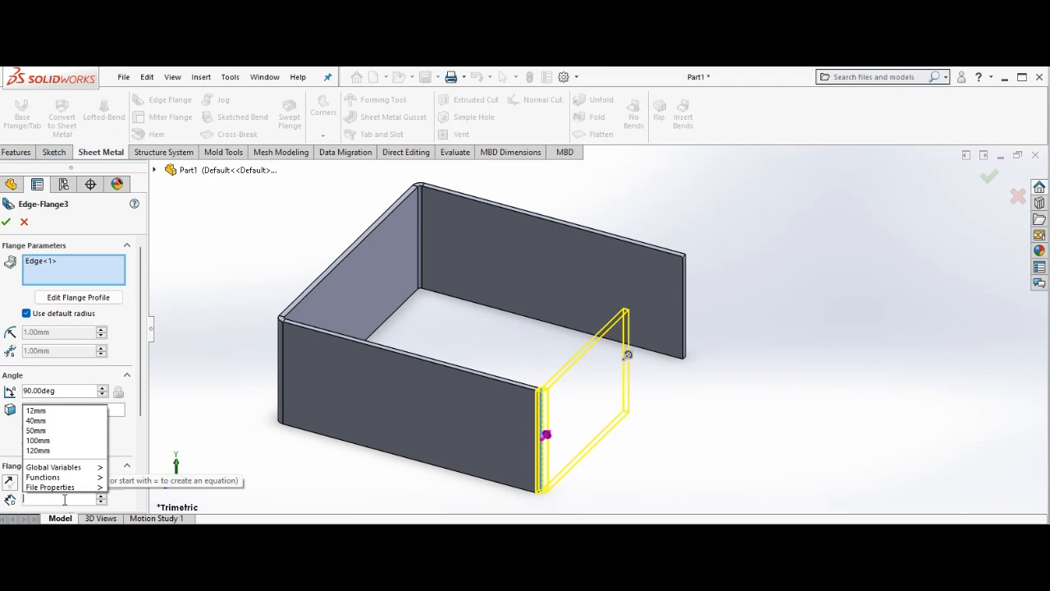
pyautogui.write('99.5')
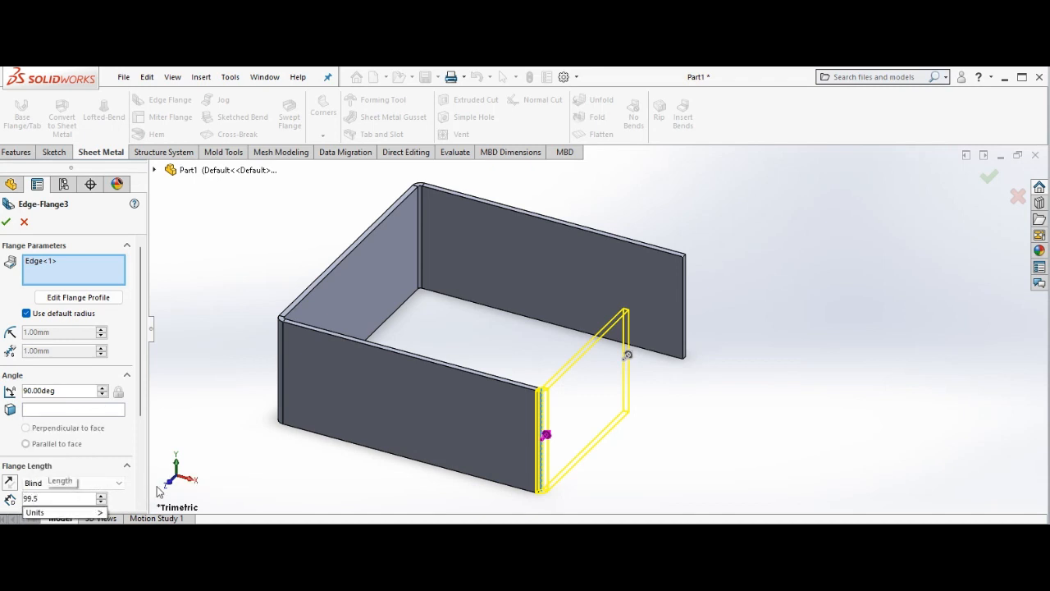
pyautogui.press('Return')
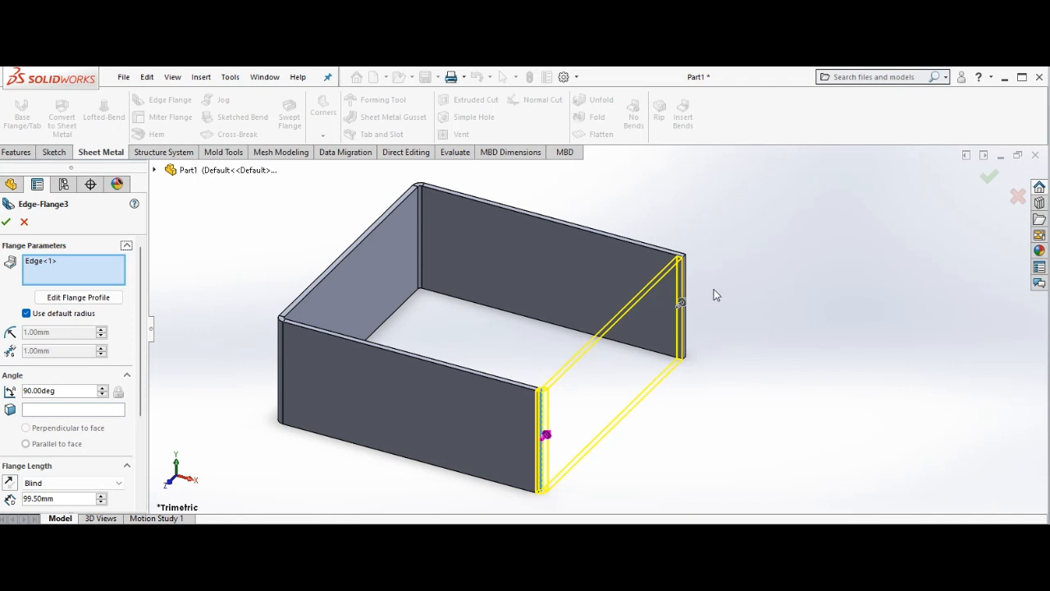
pyautogui.click(7, 222)
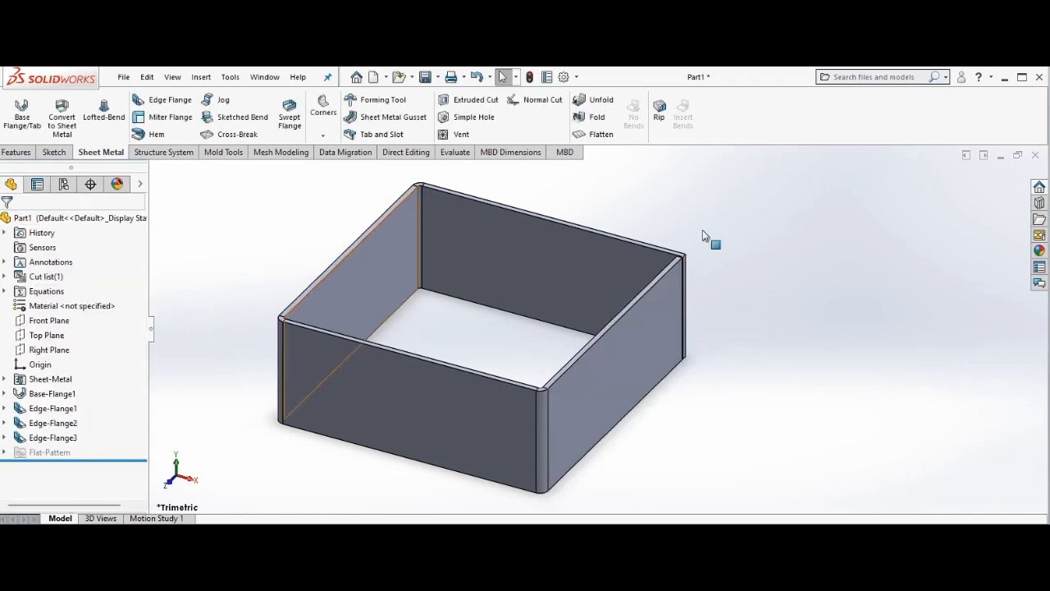
# Examine the four-walled box from above, from the sides and from below, including its open corner and lower edges.
pyautogui.rightClick(748, 238)
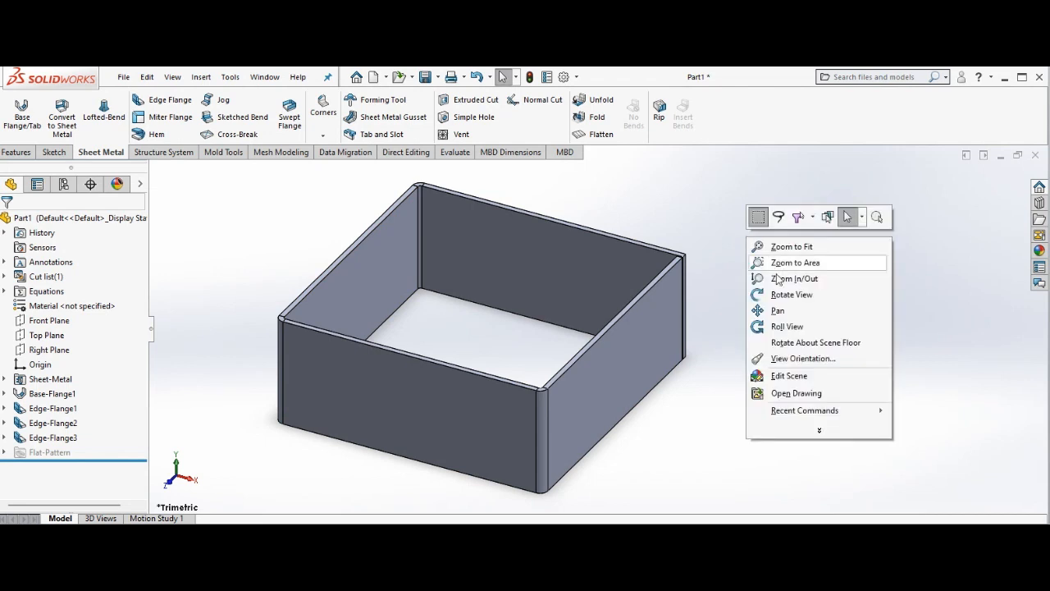
pyautogui.click(785, 294)
pyautogui.moveTo(766, 281); pyautogui.dragTo(726, 346)
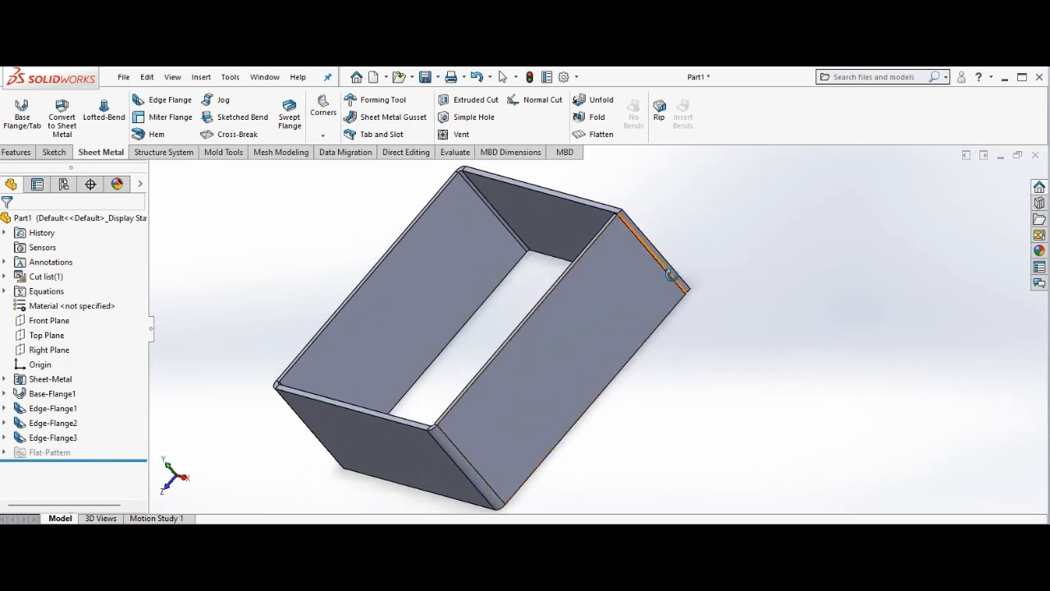
pyautogui.hotkey('ctrl', '5')
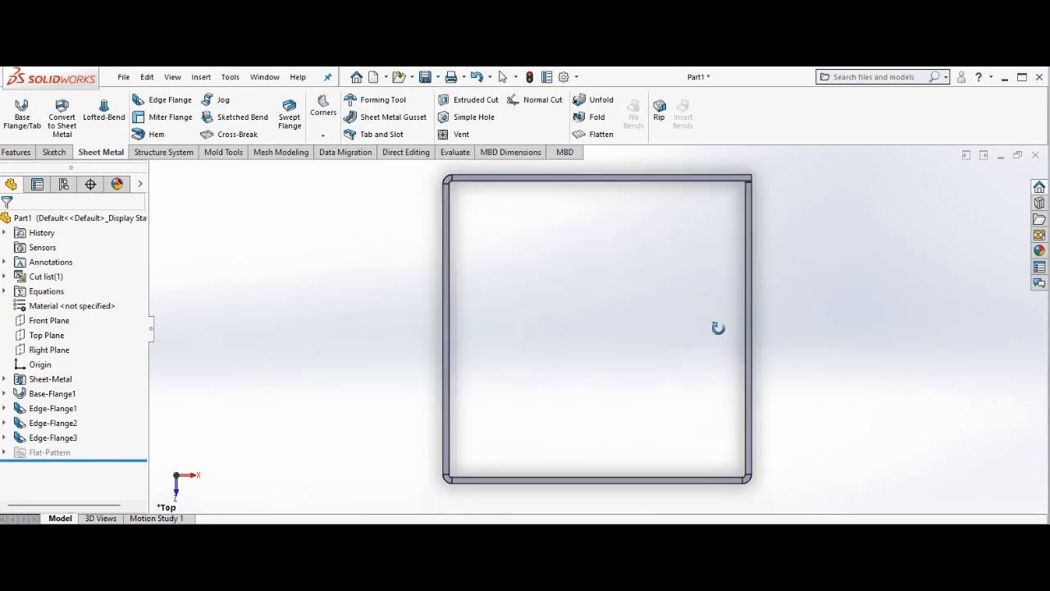
pyautogui.moveTo(815, 330); pyautogui.dragTo(1047, 230)
pyautogui.moveTo(1042, 234); pyautogui.dragTo(653, 357, button='middle')
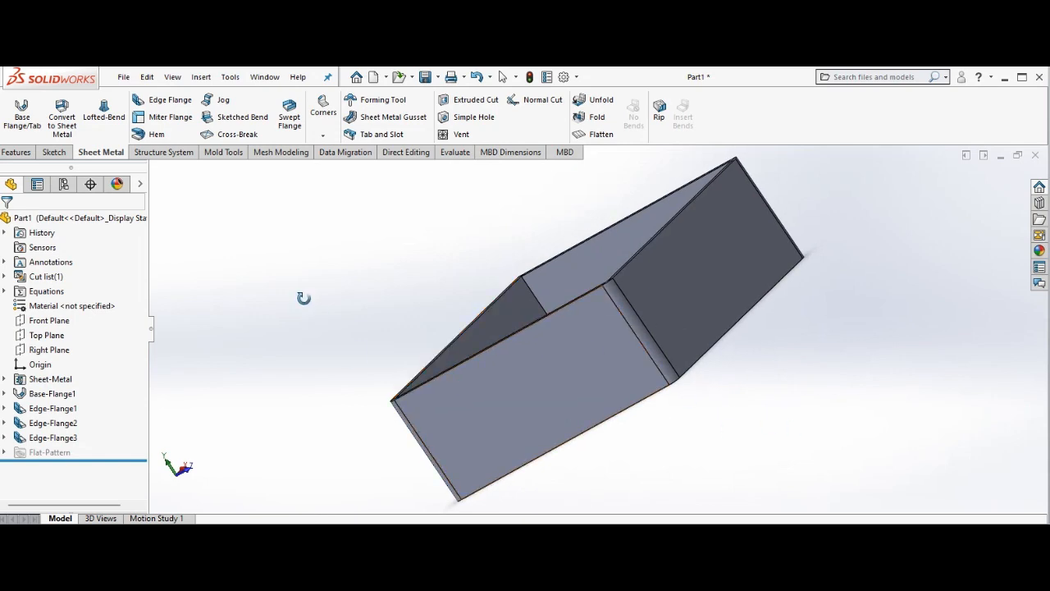
pyautogui.moveTo(305, 298); pyautogui.dragTo(796, 391)
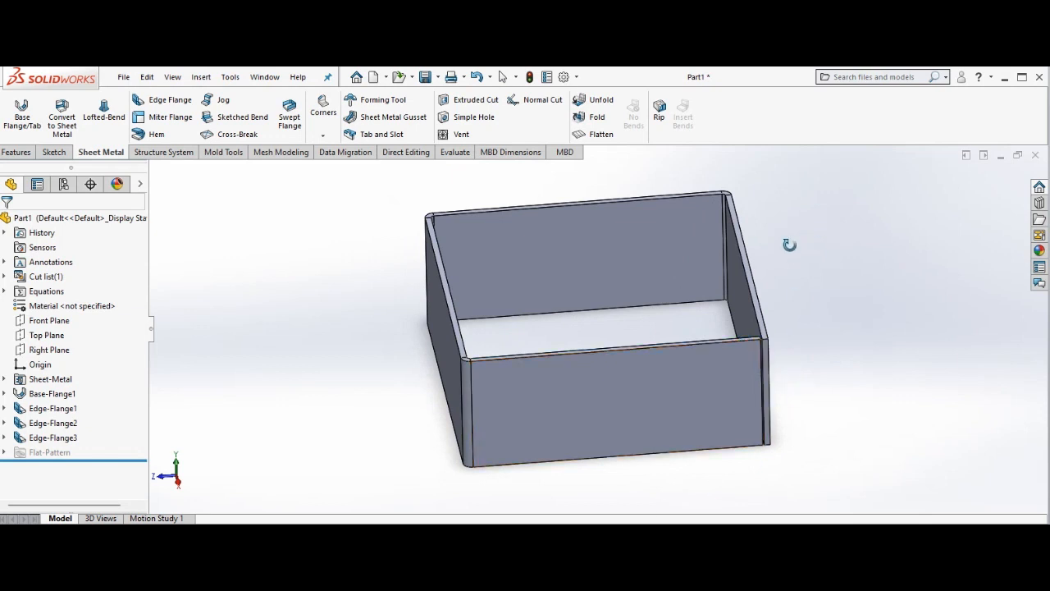
pyautogui.moveTo(792, 248); pyautogui.dragTo(784, 142)
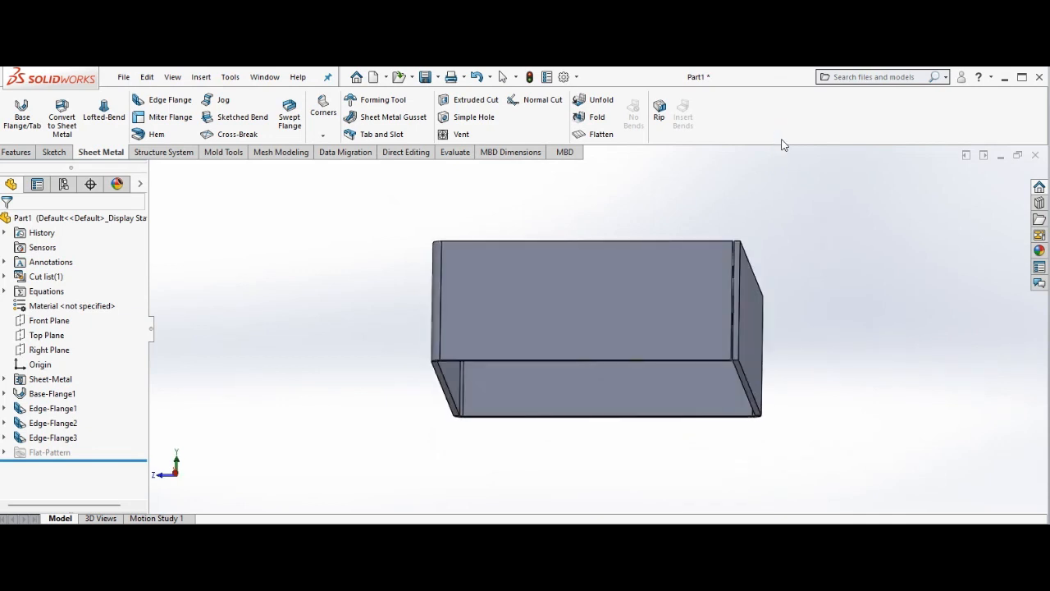
pyautogui.rightClick(831, 227)
pyautogui.click(864, 237)
# Place an inward 90-degree edge flange on the base plate's lower edge and set its length to 25 mm.
pyautogui.click(179, 104)
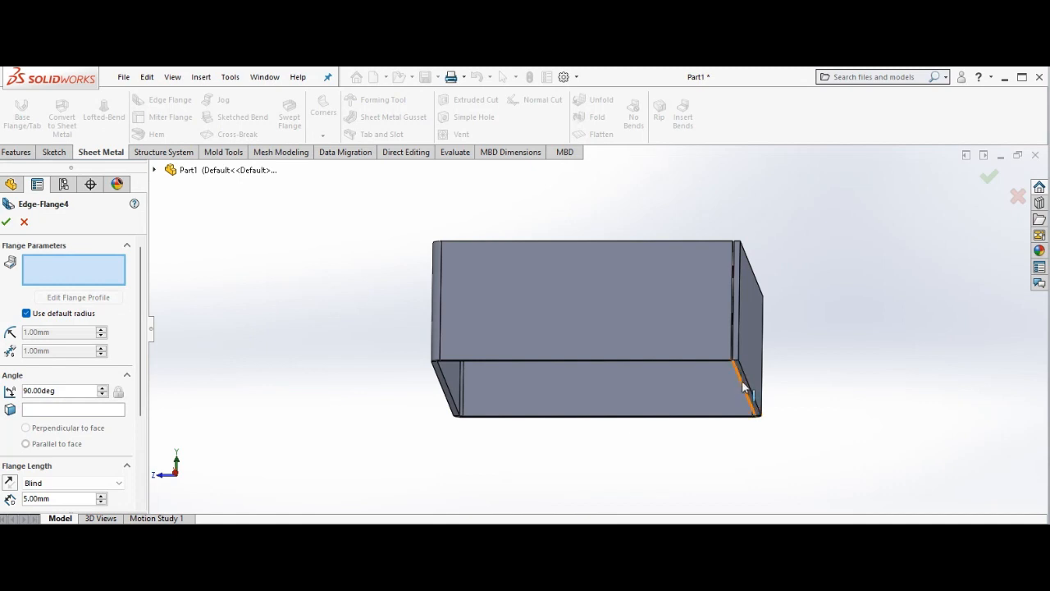
pyautogui.click(747, 386)
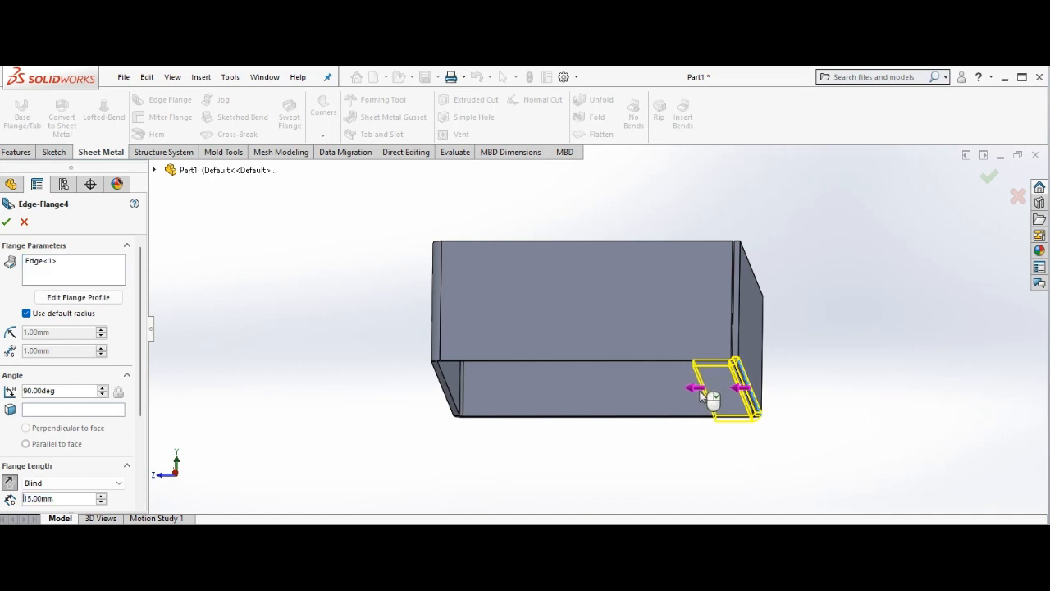
pyautogui.click(708, 396)
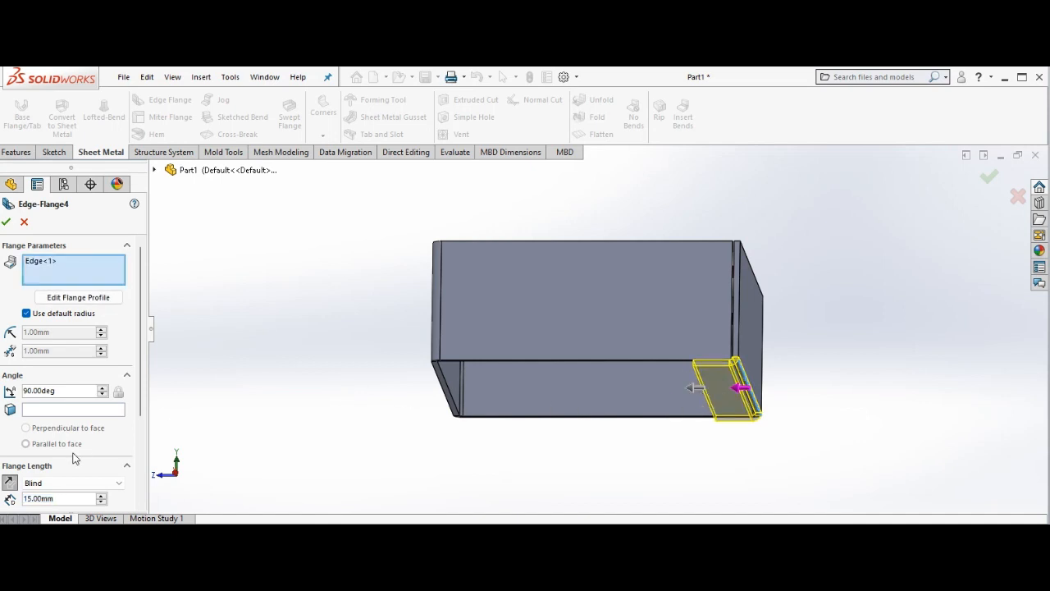
pyautogui.click(59, 502)
pyautogui.press('BackSpace')
pyautogui.press('BackSpace')
pyautogui.press('BackSpace')
pyautogui.press('BackSpace')
pyautogui.press('BackSpace')
pyautogui.press('BackSpace')
pyautogui.press('BackSpace')
pyautogui.write('2')
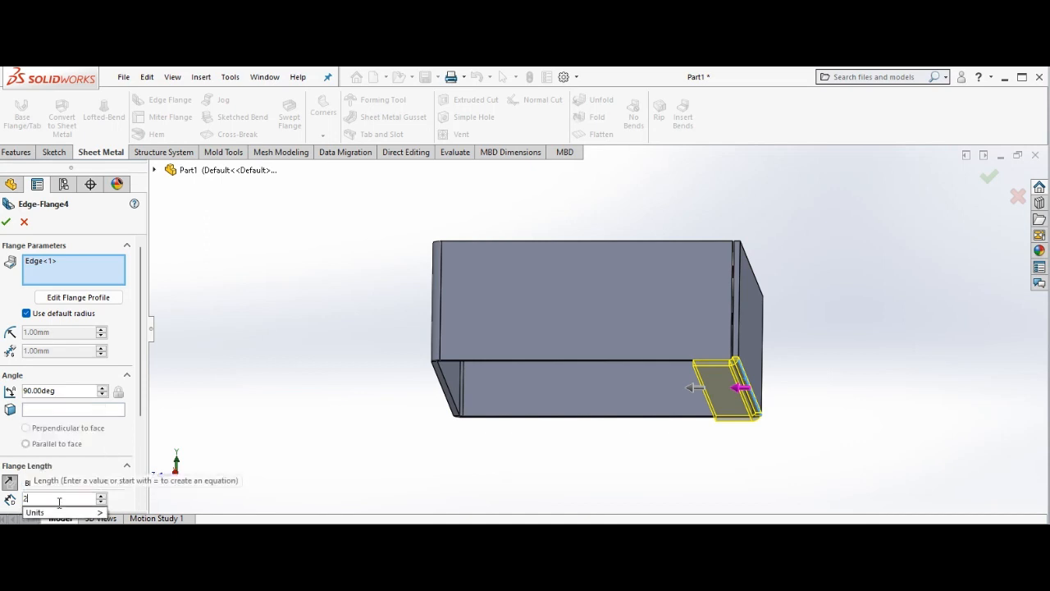
pyautogui.write('5')
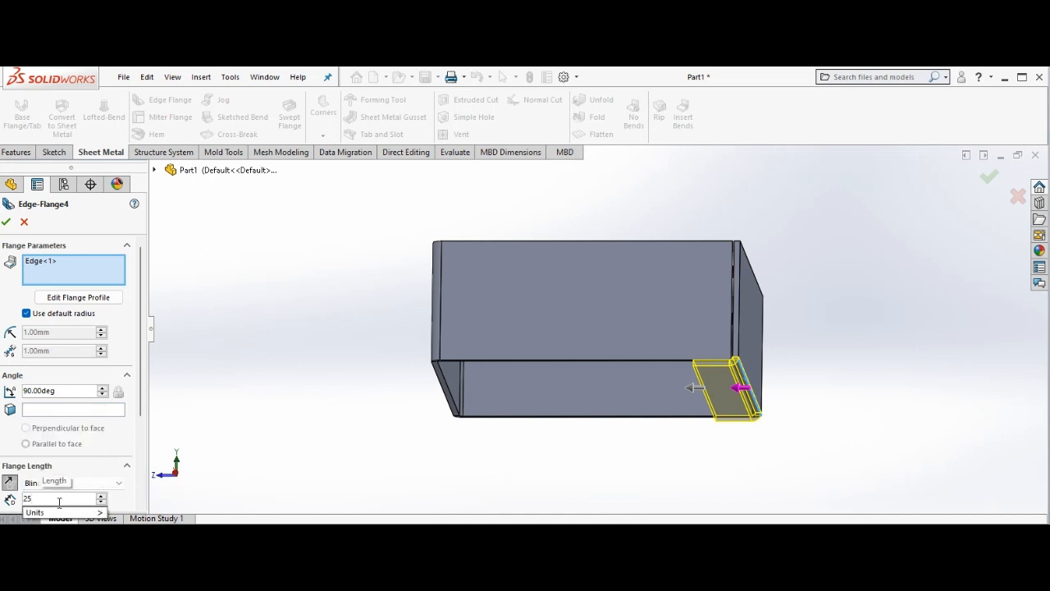
pyautogui.press('Return')
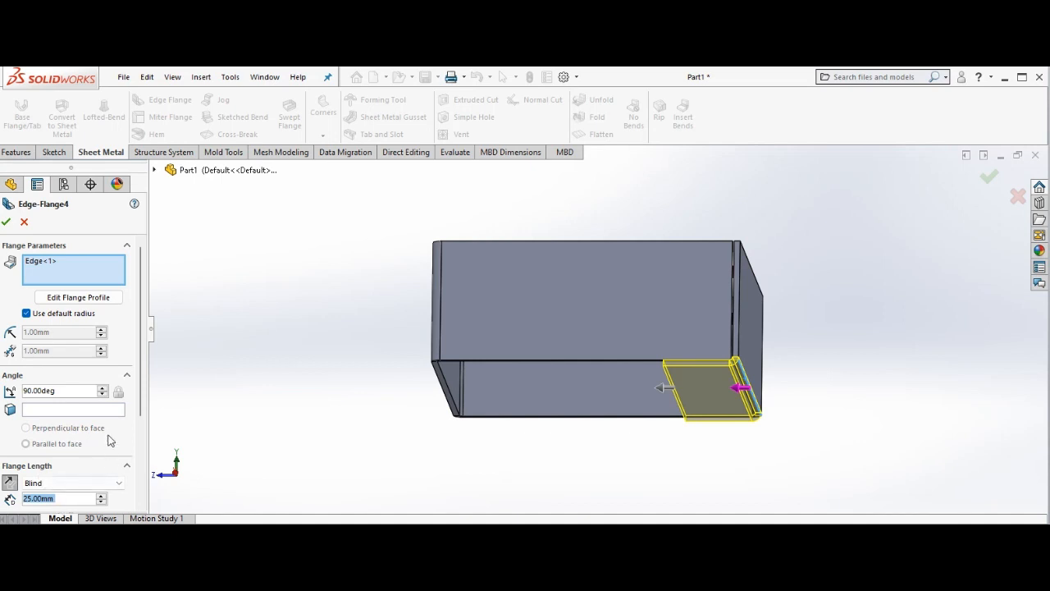
# Include the lower edges of the other three walls in the same inward edge flange.
pyautogui.click(563, 360)
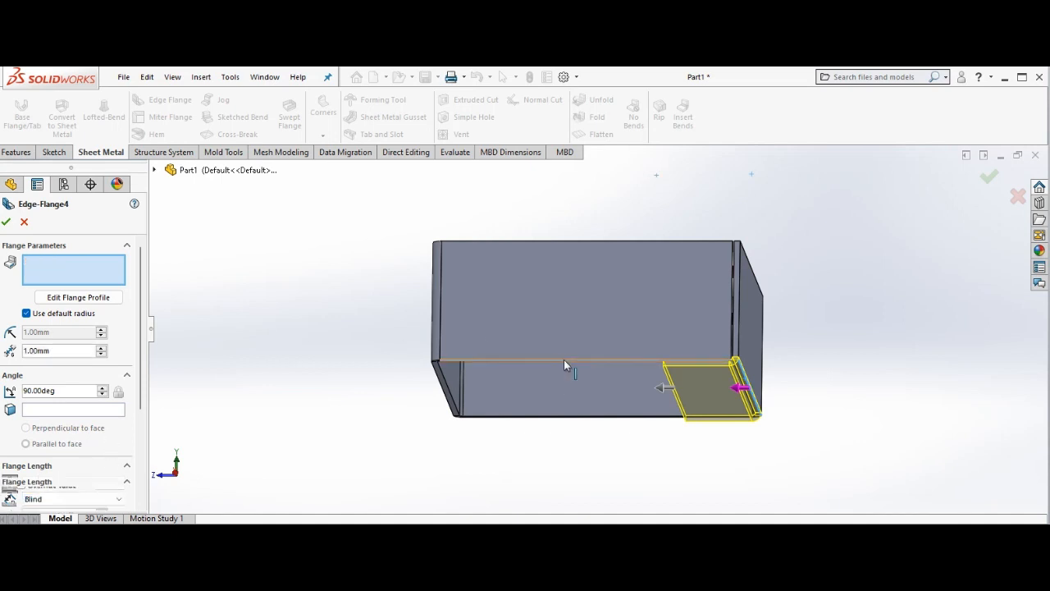
pyautogui.click(452, 397)
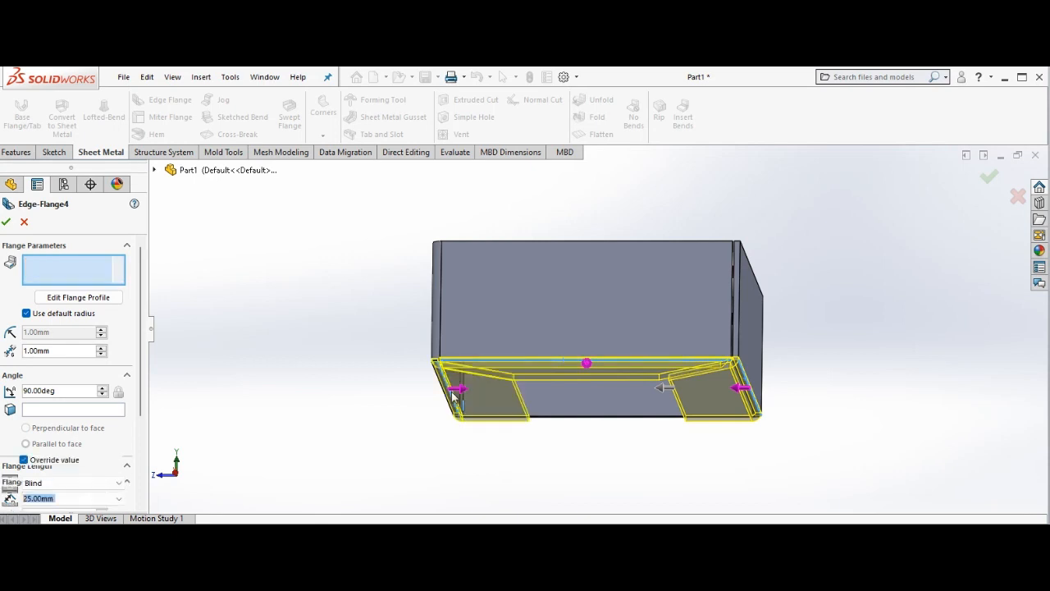
pyautogui.click(587, 420)
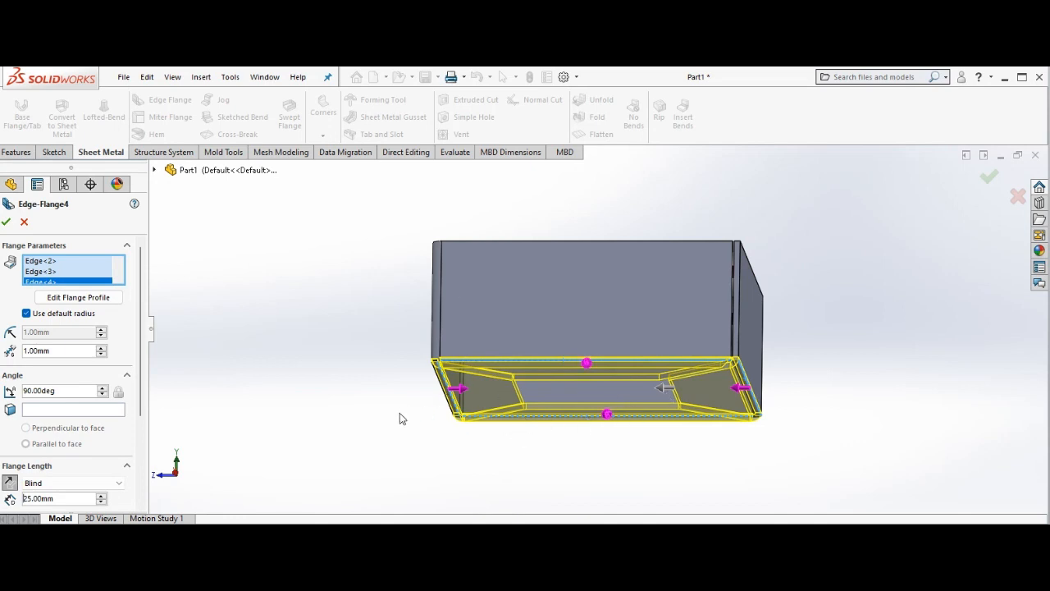
# Set the angle of the four lower edge flanges to 25 degrees so they slope inward below the box.
pyautogui.rightClick(314, 326)
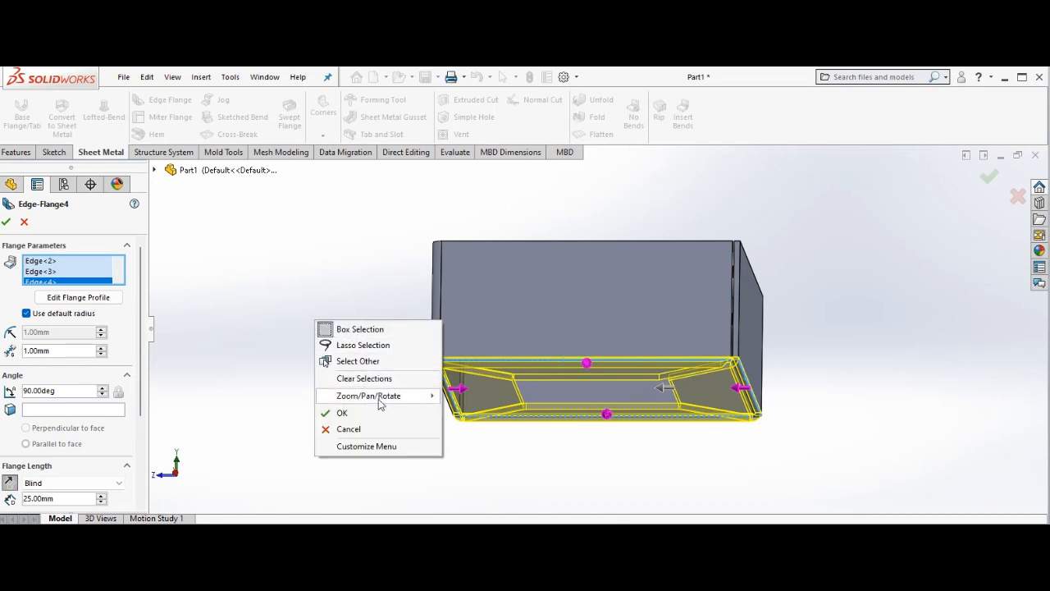
pyautogui.moveTo(389, 401)
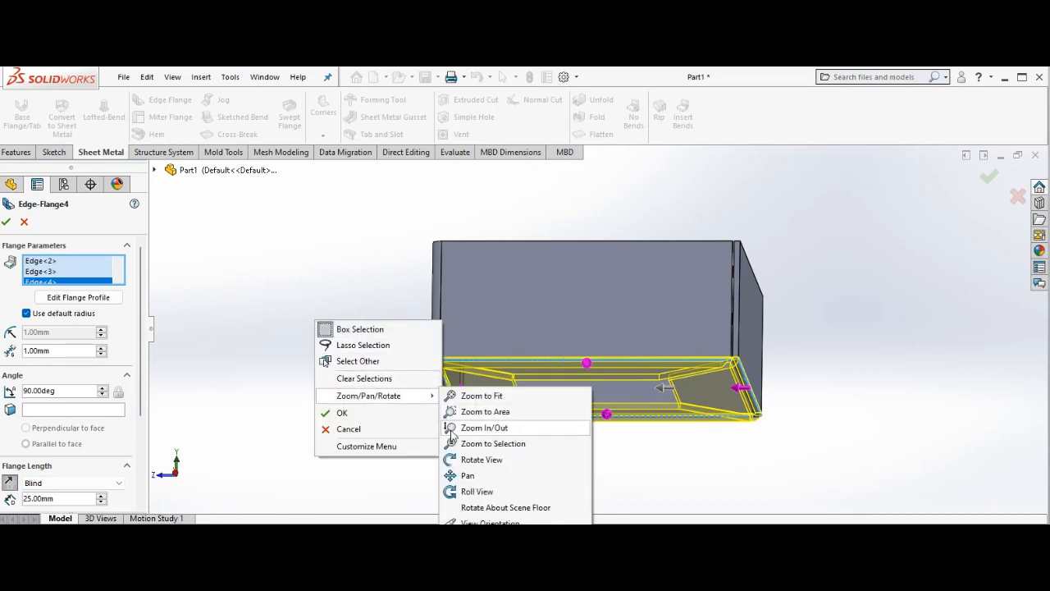
pyautogui.click(471, 460)
pyautogui.moveTo(338, 312)
pyautogui.mouseDown()
pyautogui.moveTo(349, 336)
pyautogui.moveTo(340, 304)
pyautogui.moveTo(351, 296)
pyautogui.moveTo(338, 308)
pyautogui.mouseUp()
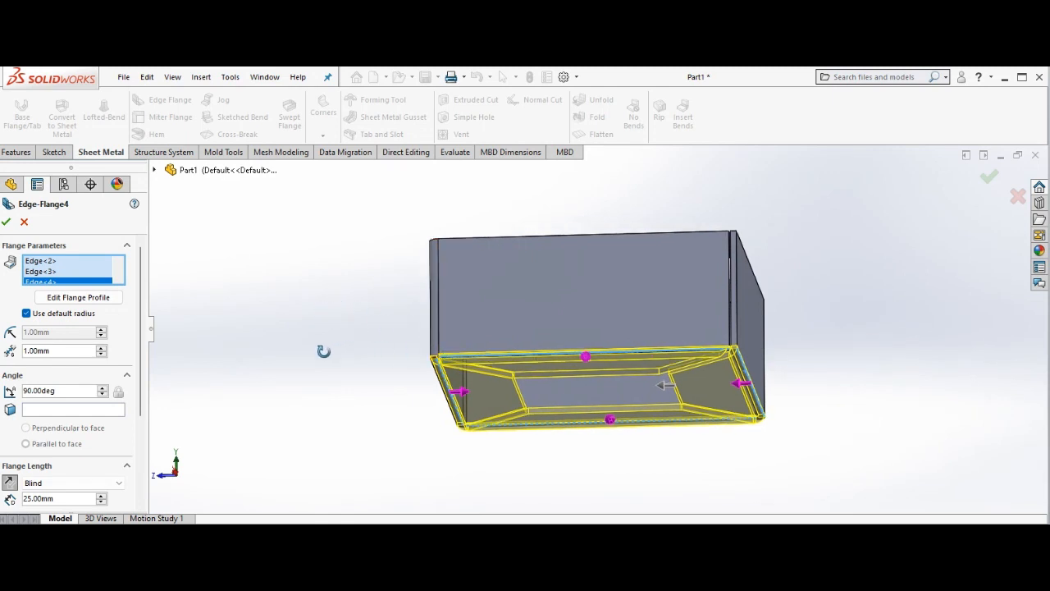
pyautogui.click(59, 390)
pyautogui.press('BackSpace')
pyautogui.press('BackSpace')
pyautogui.press('BackSpace')
pyautogui.press('BackSpace')
pyautogui.press('BackSpace')
pyautogui.press('BackSpace')
pyautogui.press('BackSpace')
pyautogui.press('BackSpace')
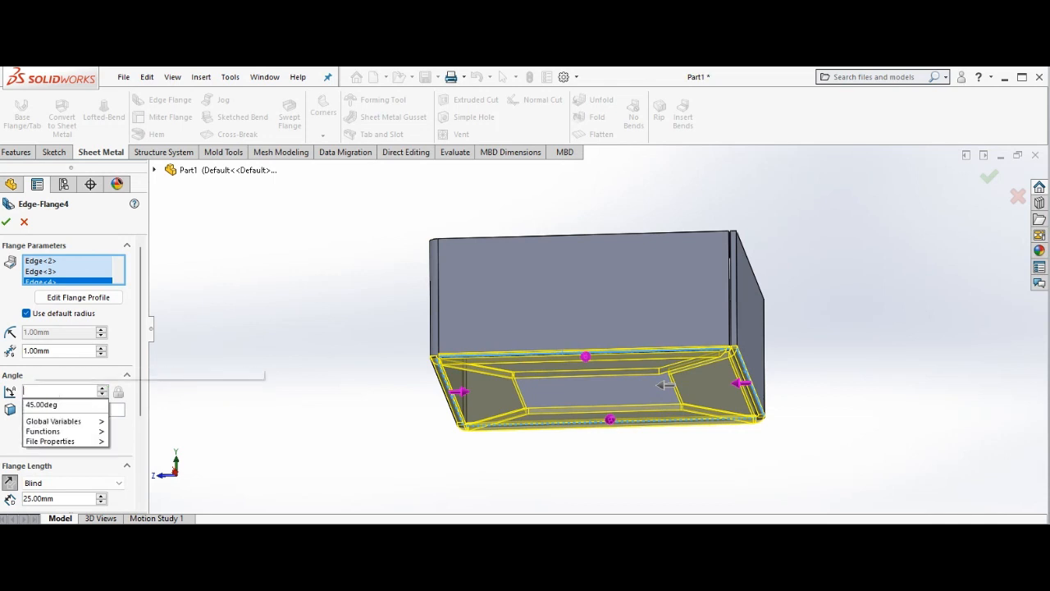
pyautogui.write('25')
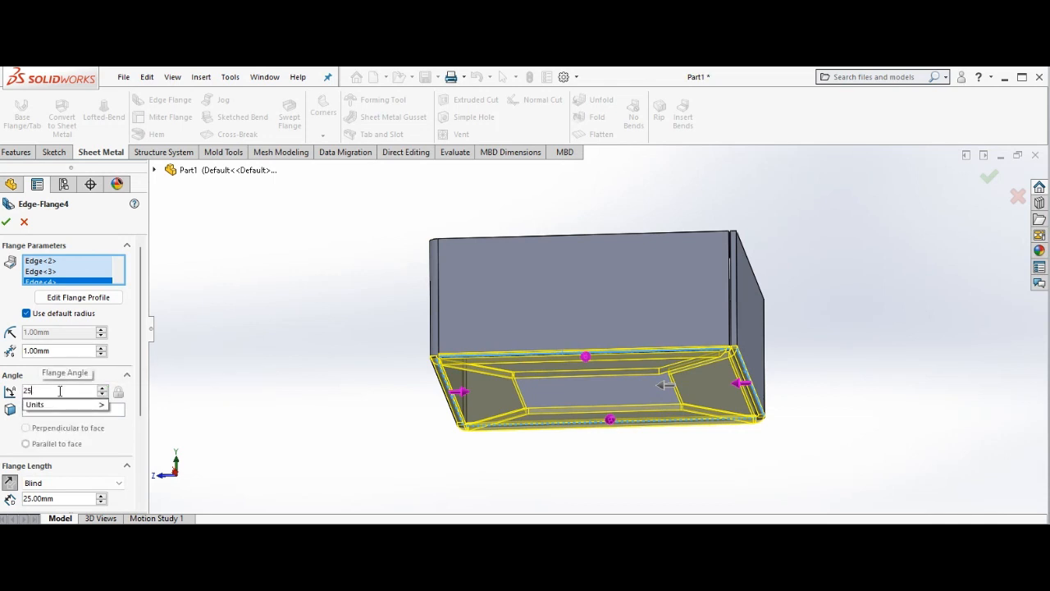
pyautogui.press('Return')
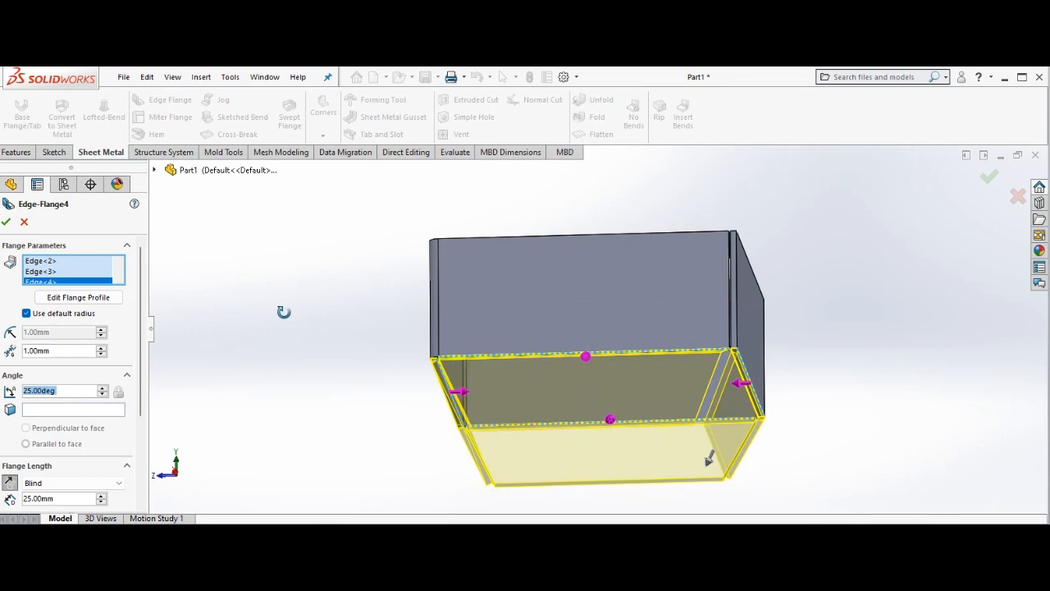
# Examine the sloping flange preview from below and from the sides, including the gaps at the corners.
pyautogui.hotkey('ctrl', '6')
pyautogui.moveTo(340, 320); pyautogui.dragTo(530, 446)
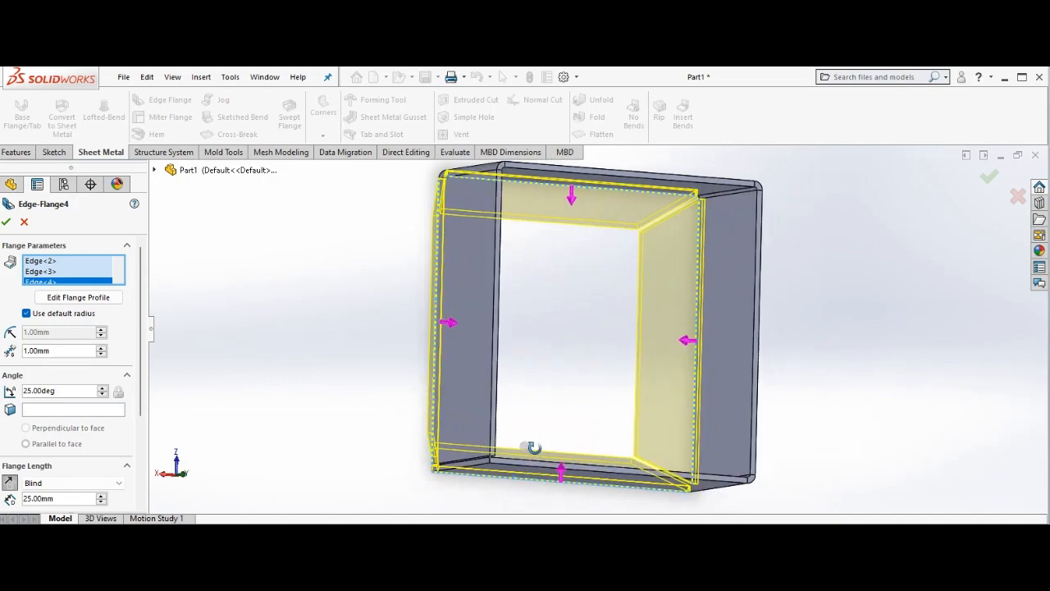
pyautogui.moveTo(846, 305); pyautogui.dragTo(825, 145)
pyautogui.moveTo(805, 183); pyautogui.dragTo(835, 82)
pyautogui.moveTo(578, 494); pyautogui.dragTo(654, 436)
pyautogui.moveTo(654, 436); pyautogui.dragTo(519, 441, button='middle')
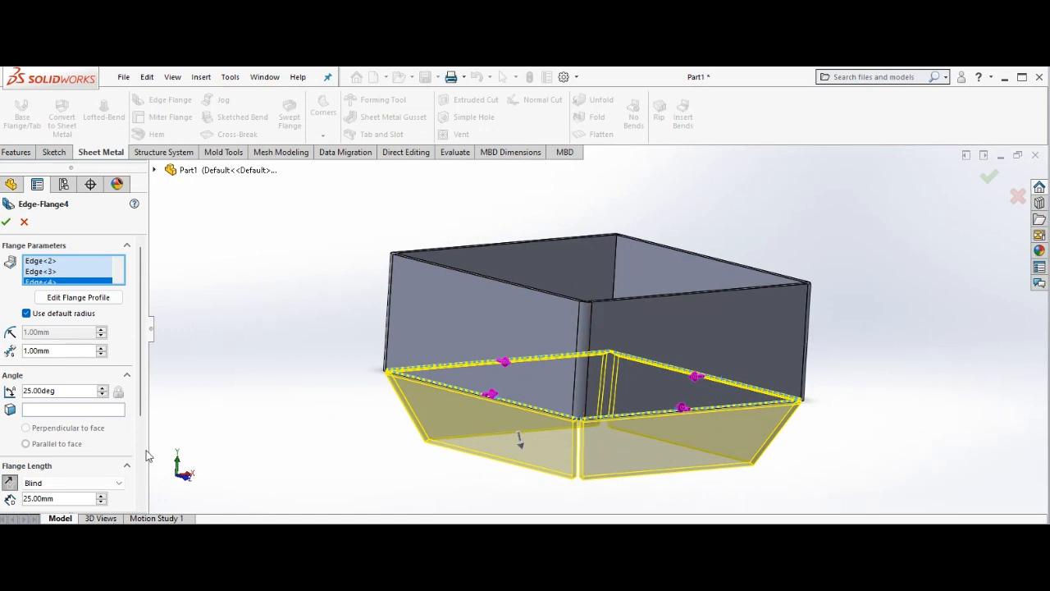
# Set the length of the four sloping flanges to 80 mm and complete the edge flange.
pyautogui.moveTo(138, 401); pyautogui.dragTo(142, 502)
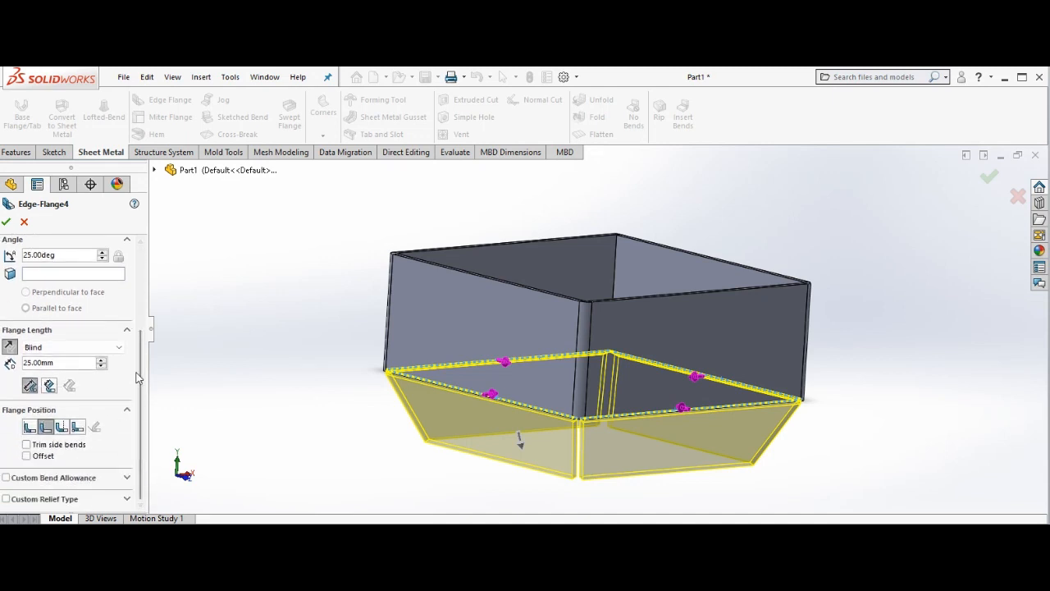
pyautogui.click(32, 363)
pyautogui.press('BackSpace')
pyautogui.press('BackSpace')
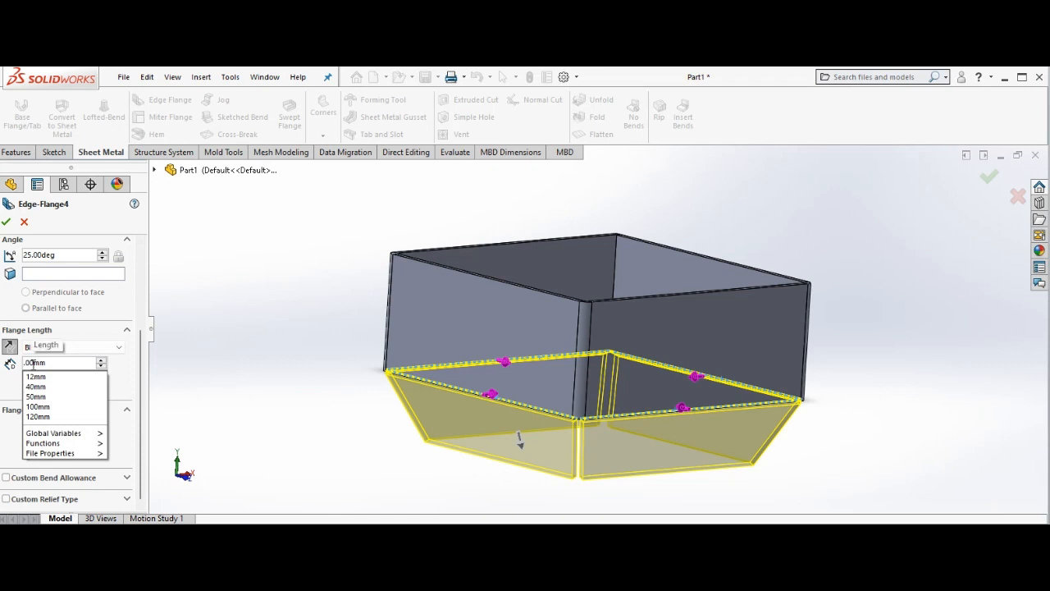
pyautogui.click(64, 363)
pyautogui.press('BackSpace')
pyautogui.press('BackSpace')
pyautogui.press('BackSpace')
pyautogui.press('BackSpace')
pyautogui.press('BackSpace')
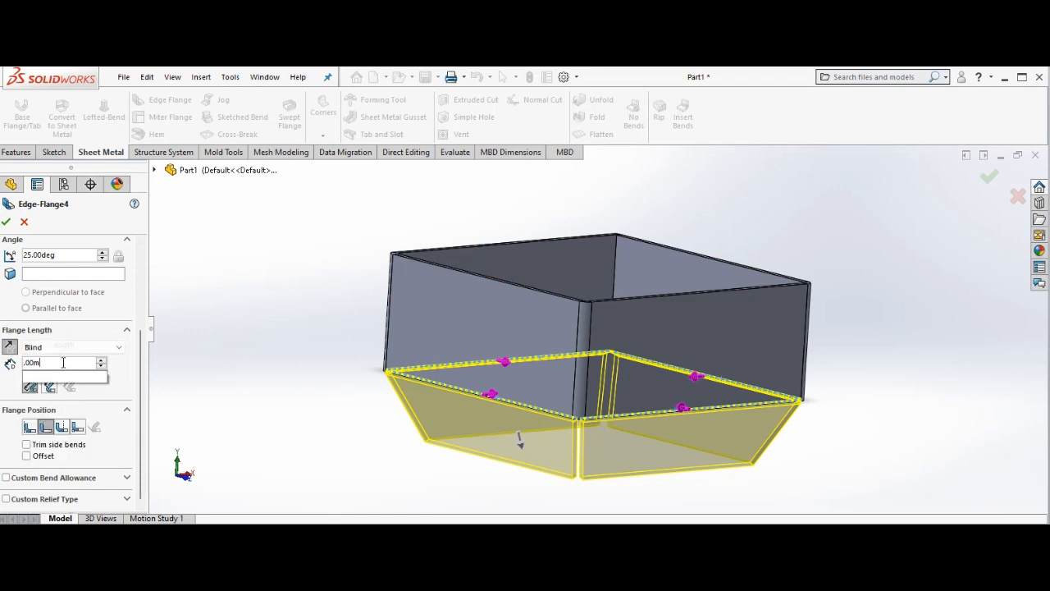
pyautogui.write('80')
pyautogui.press('Return')
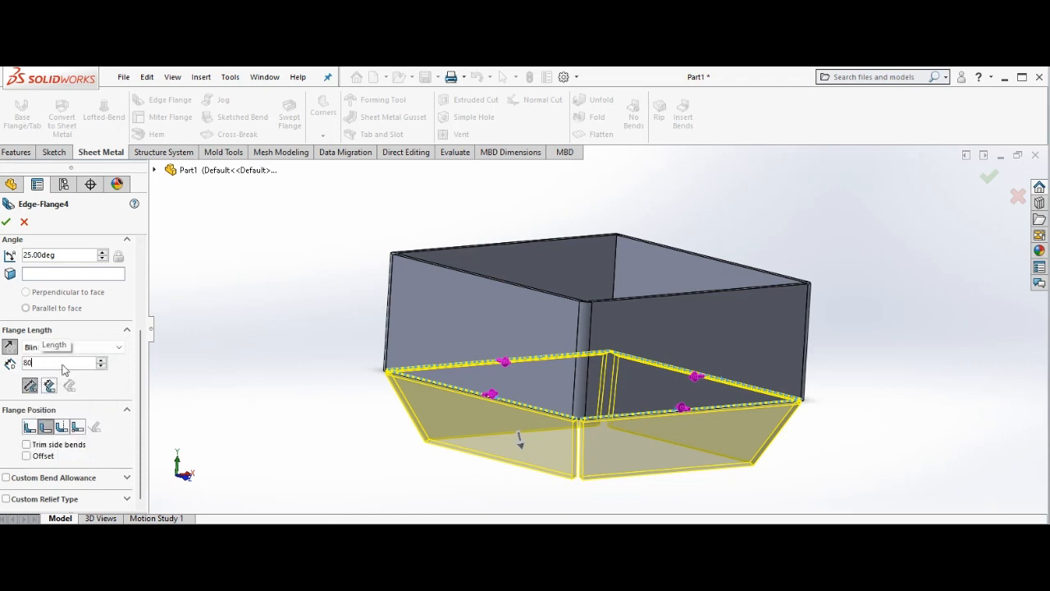
pyautogui.rightClick(337, 365)
pyautogui.click(363, 377)
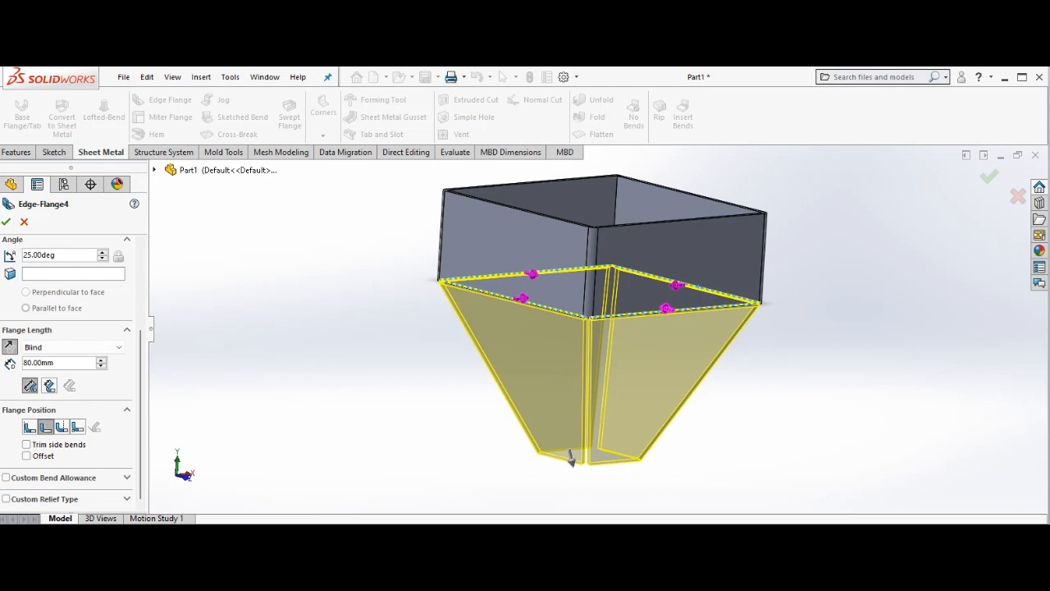
pyautogui.click(6, 223)
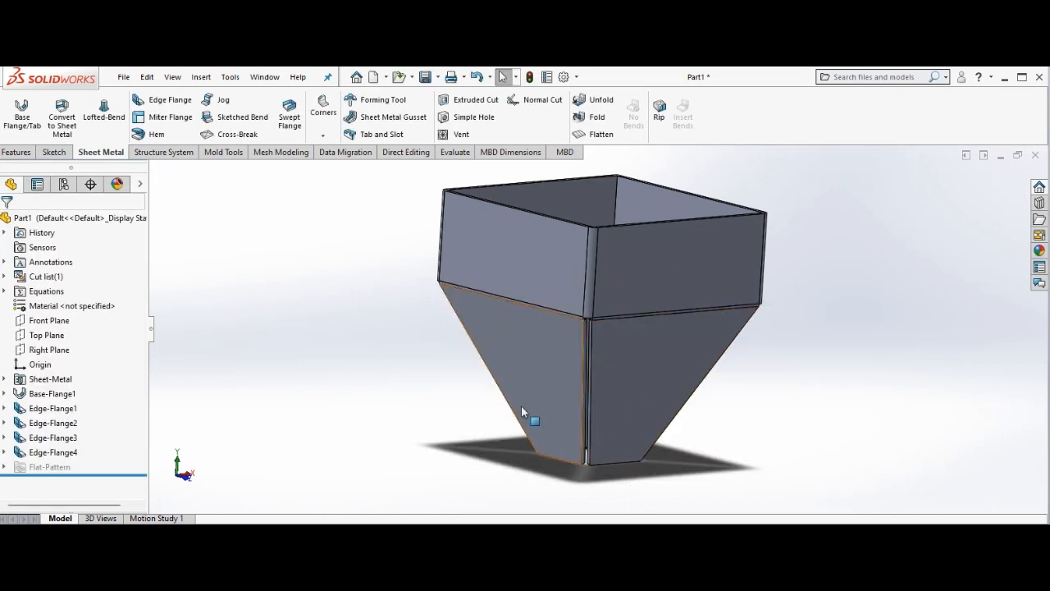
# Start a new edge flange on the lower edge of one sloping wall and set its length to 25 mm.
pyautogui.rightClick(406, 371)
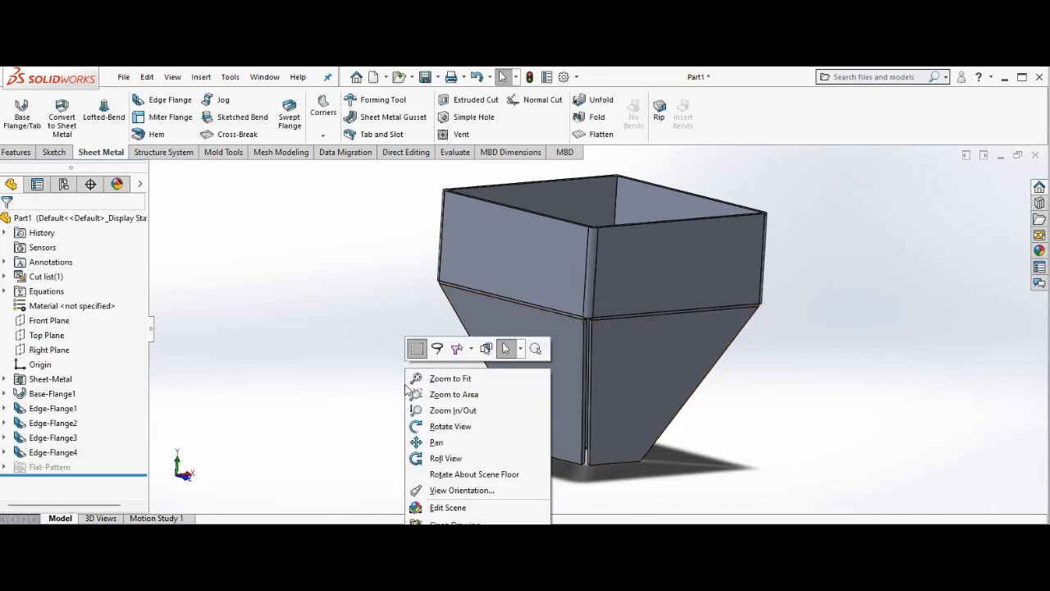
pyautogui.click(441, 426)
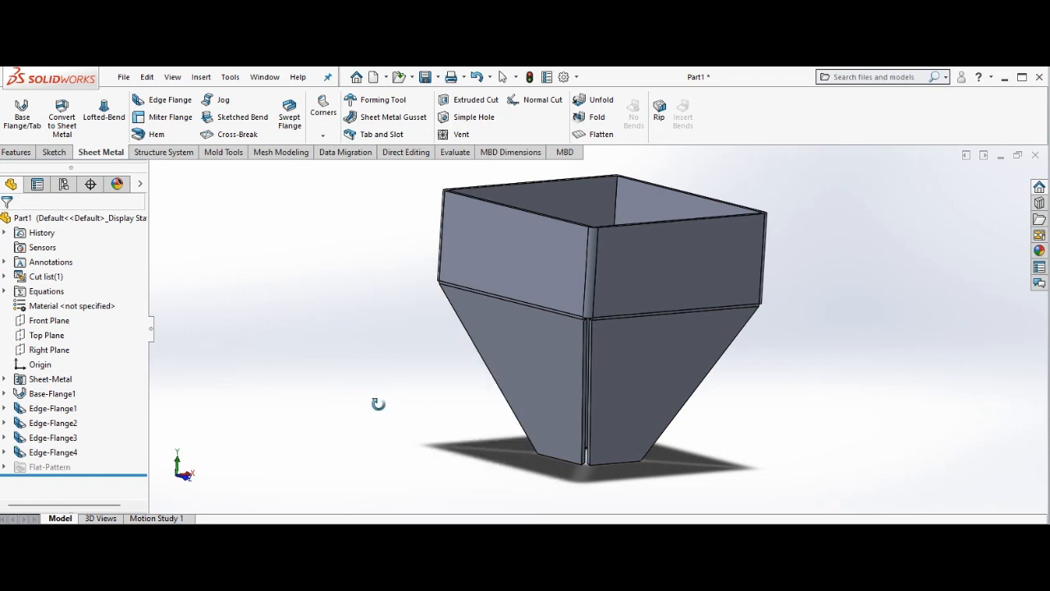
pyautogui.moveTo(377, 403); pyautogui.dragTo(389, 315)
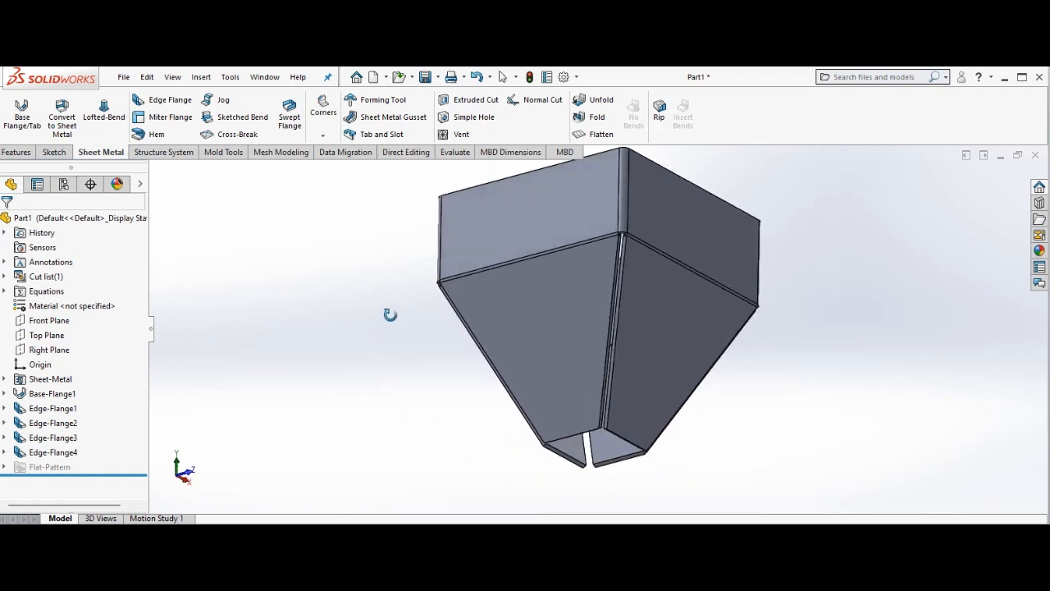
pyautogui.rightClick(243, 290)
pyautogui.click(268, 300)
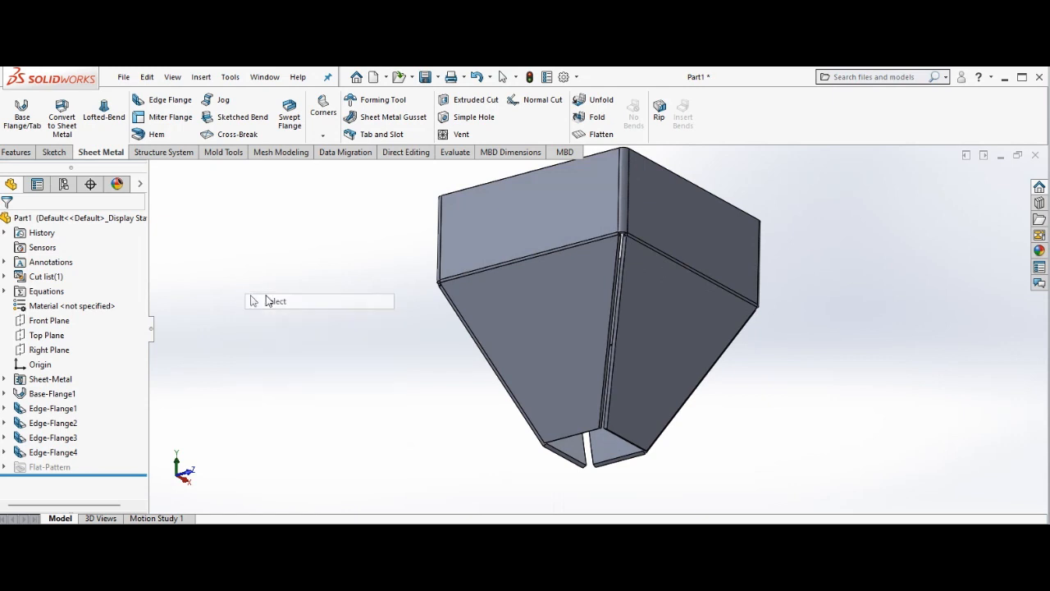
pyautogui.click(160, 100)
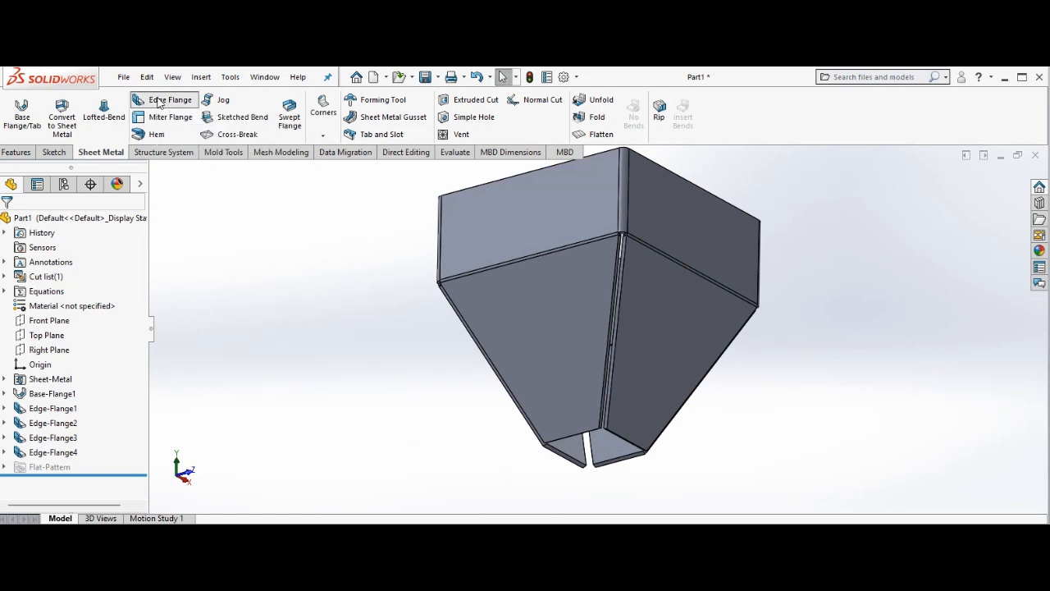
pyautogui.click(624, 441)
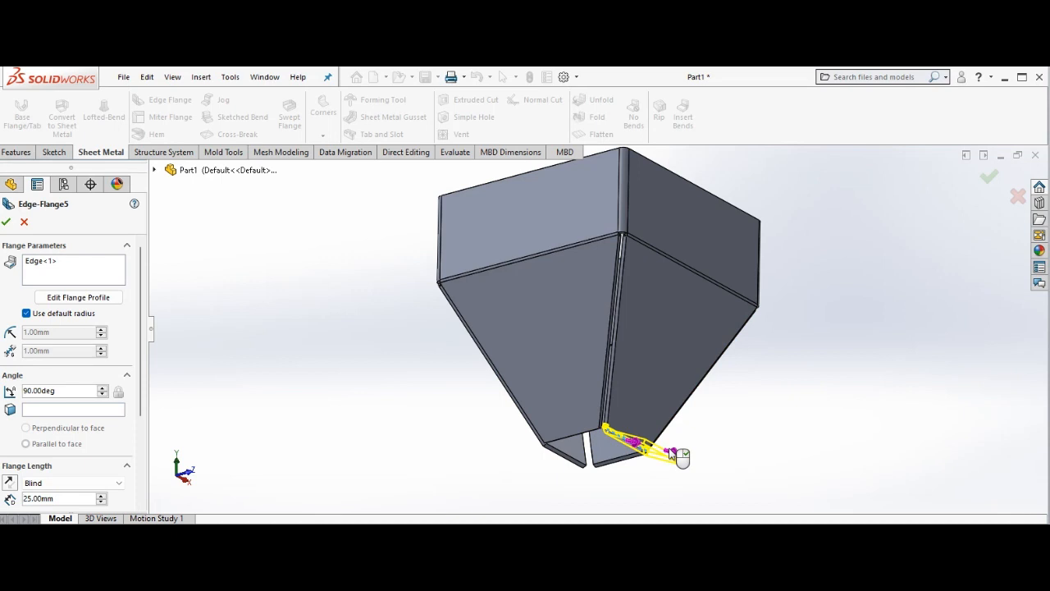
pyautogui.click(670, 453)
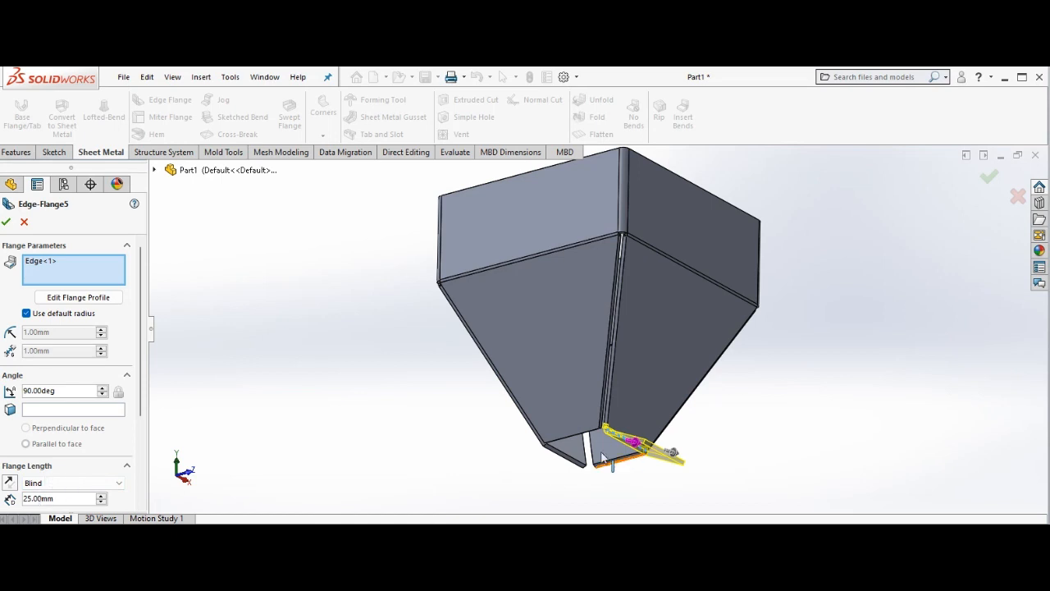
# Include the lower edges of the other three sloping walls in the same edge flange.
pyautogui.click(578, 442)
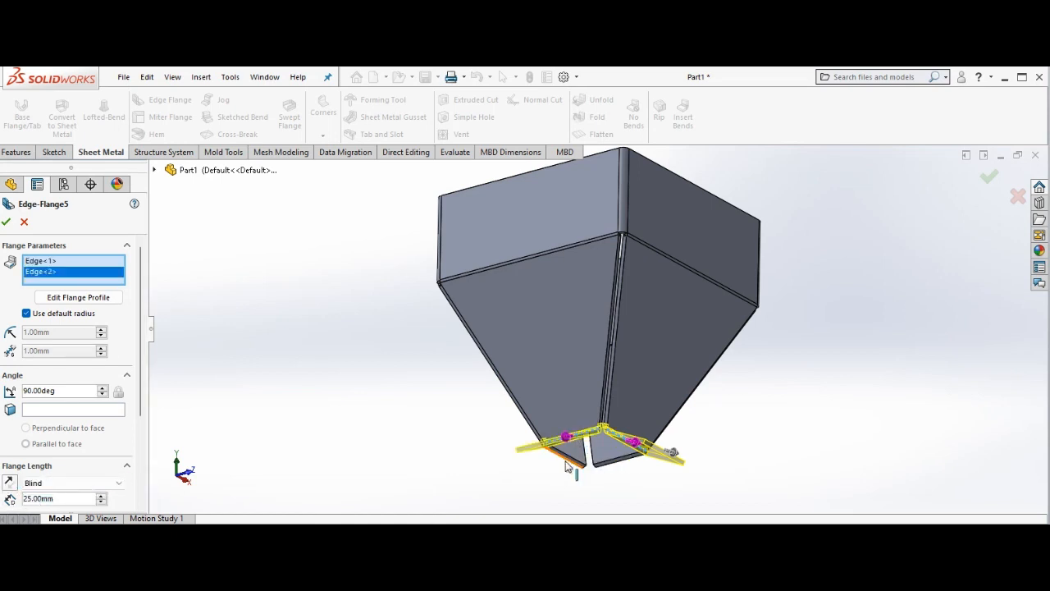
pyautogui.click(570, 466)
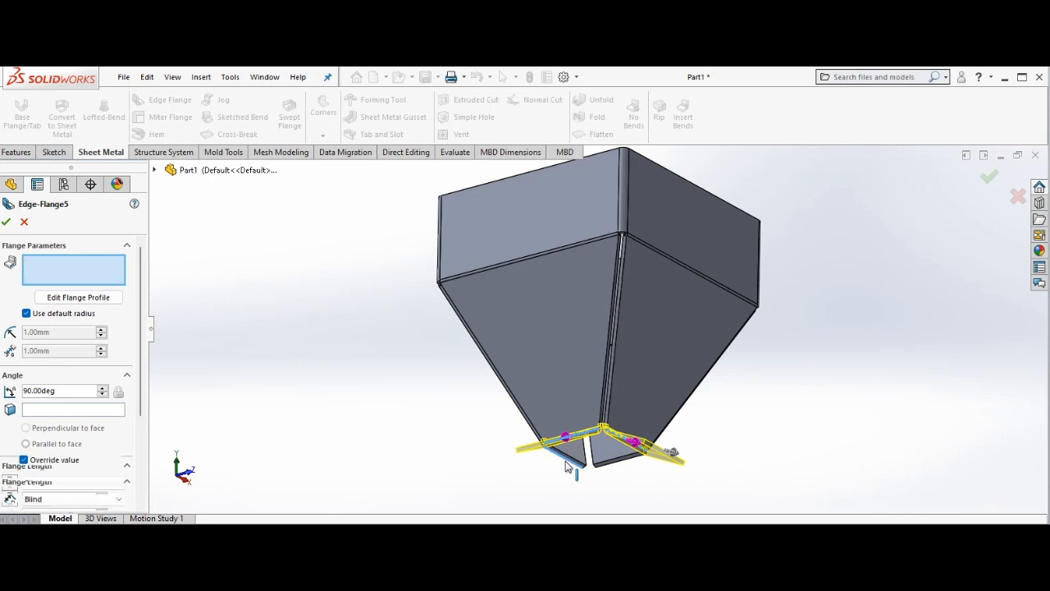
pyautogui.click(617, 465)
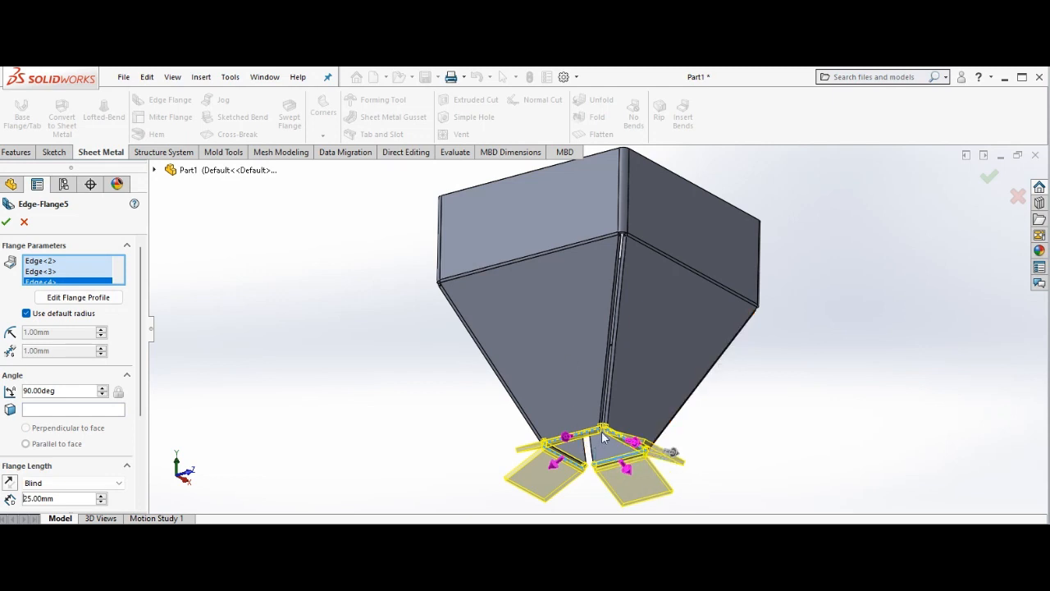
# Set the outlet flanges' angle to 25 degrees and complete the edge flange around the hopper's bottom opening.
pyautogui.rightClick(218, 244)
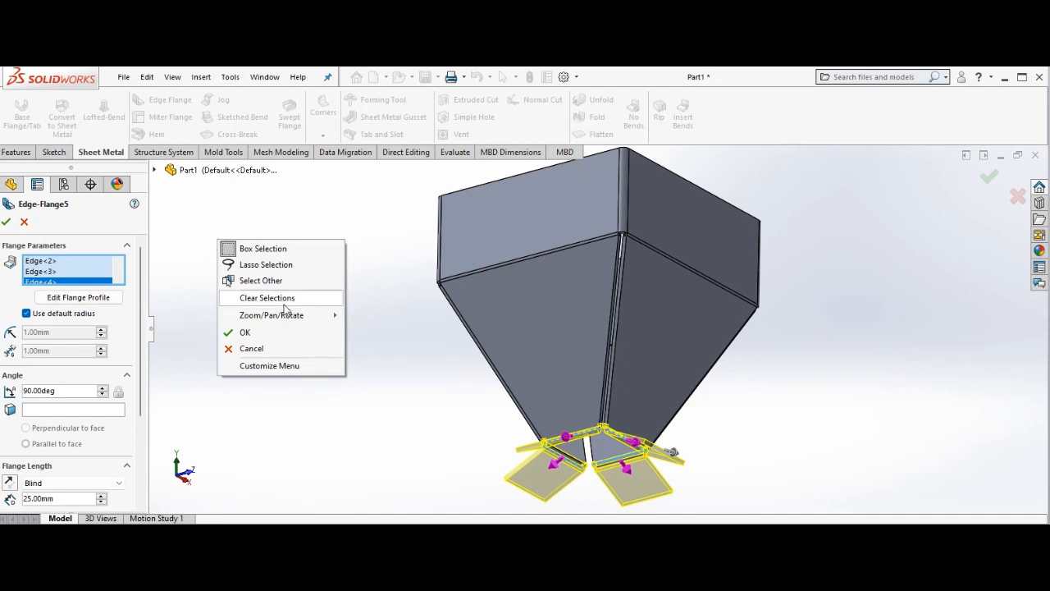
pyautogui.moveTo(293, 316)
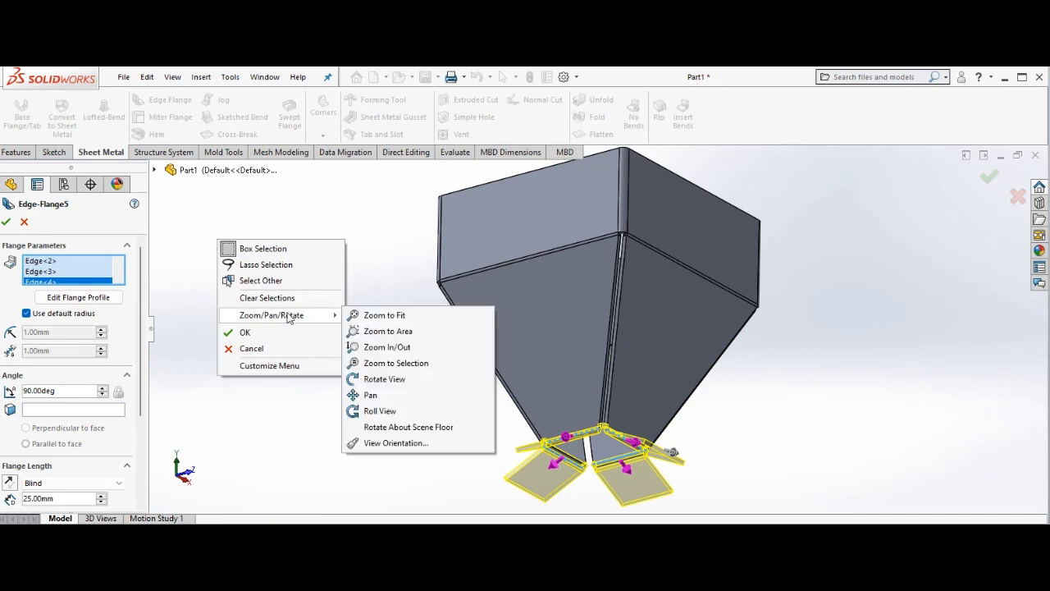
pyautogui.click(408, 382)
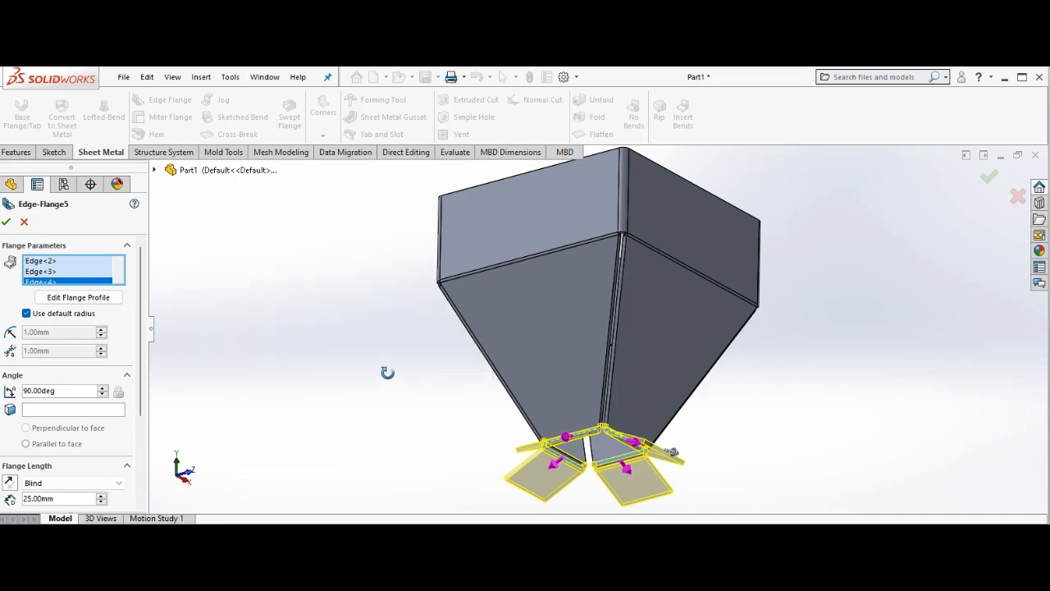
pyautogui.moveTo(387, 372); pyautogui.dragTo(410, 403)
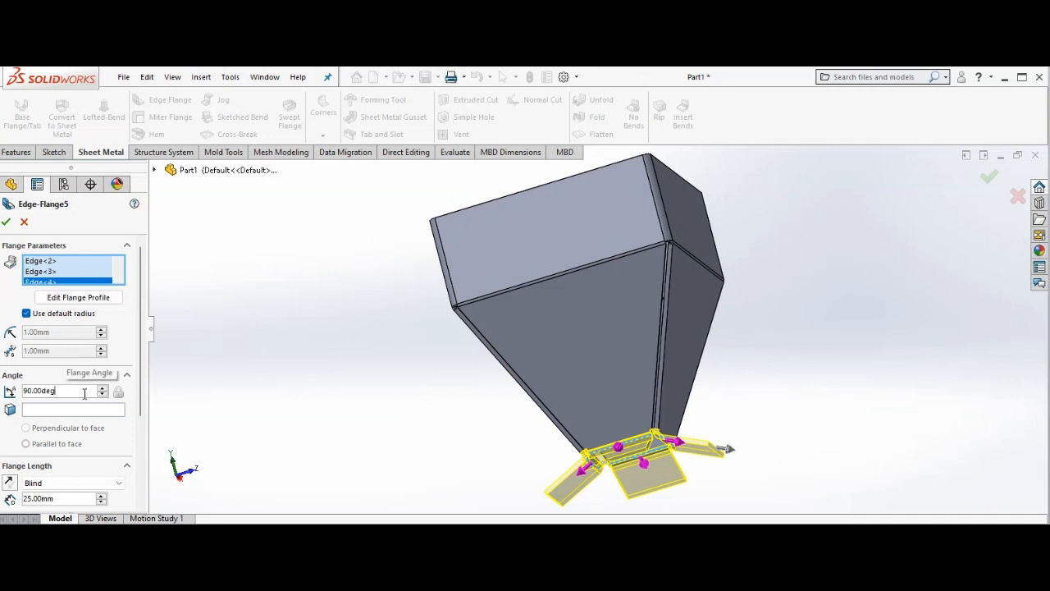
pyautogui.press('BackSpace')
pyautogui.press('BackSpace')
pyautogui.press('BackSpace')
pyautogui.press('BackSpace')
pyautogui.press('BackSpace')
pyautogui.press('BackSpace')
pyautogui.press('BackSpace')
pyautogui.press('BackSpace')
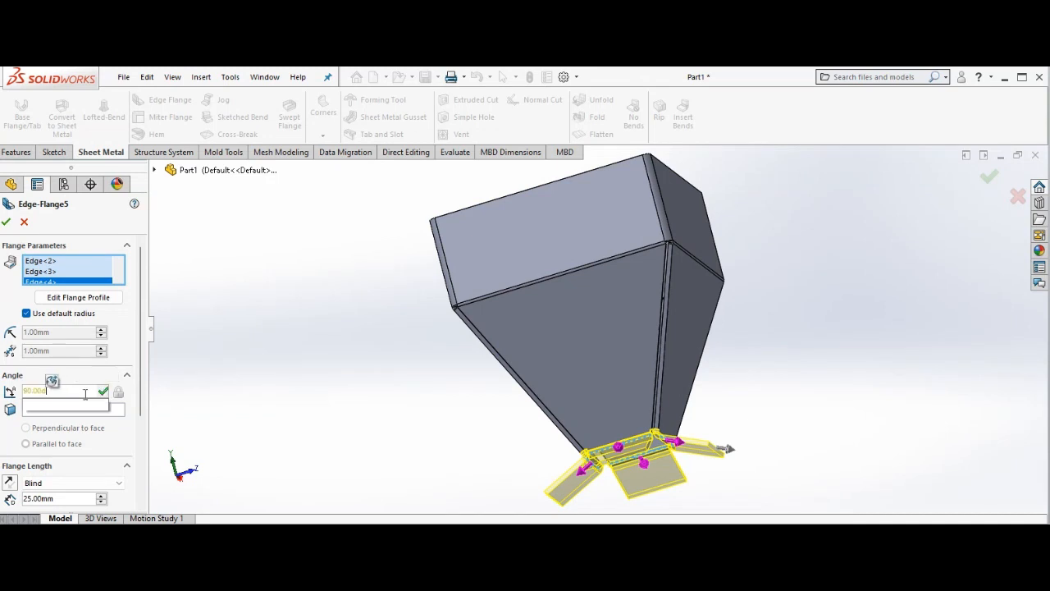
pyautogui.write('25')
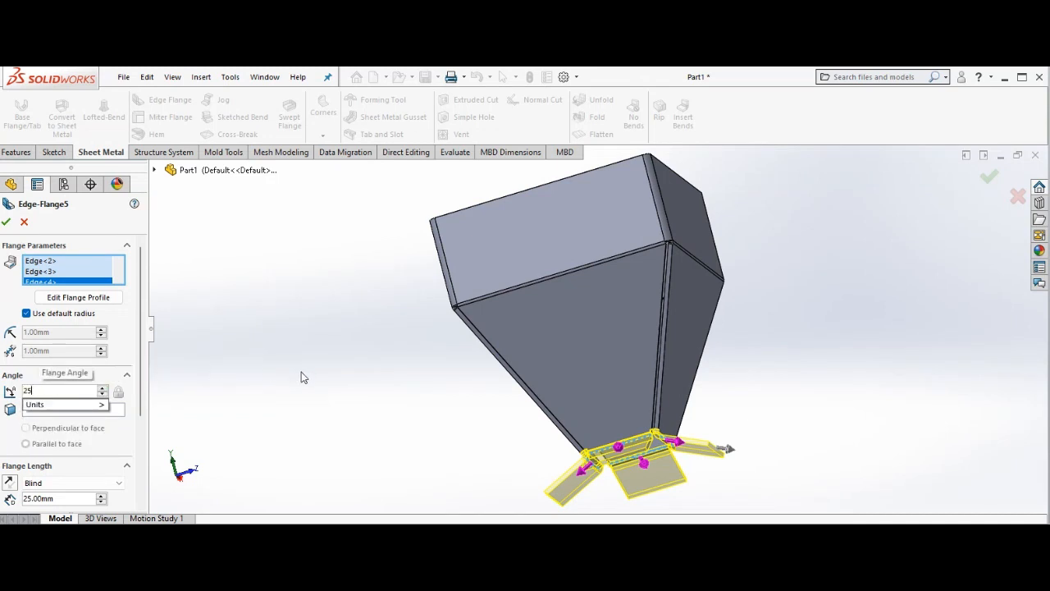
pyautogui.press('Return')
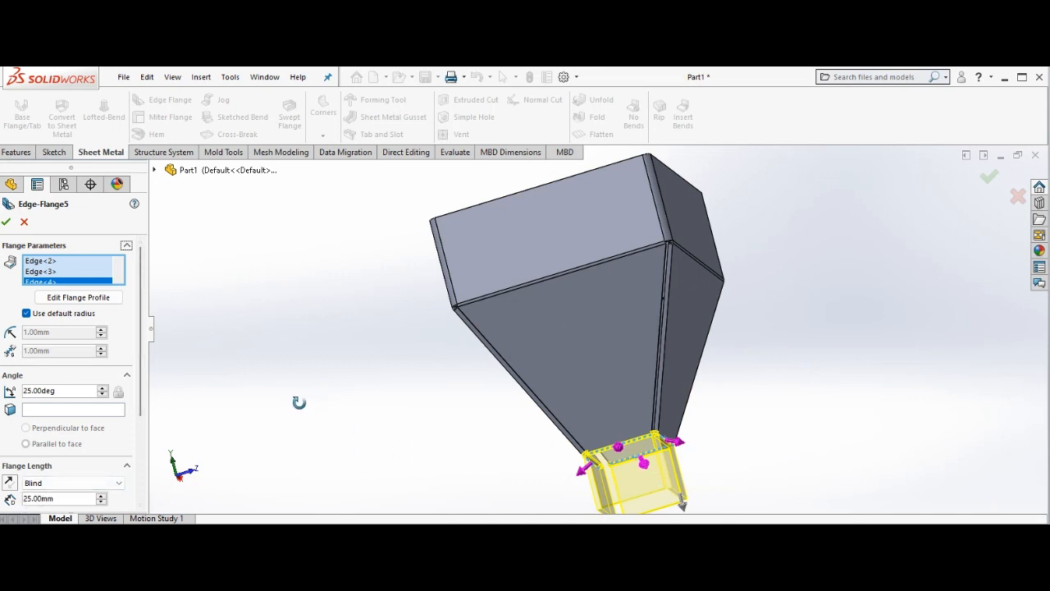
pyautogui.click(7, 223)
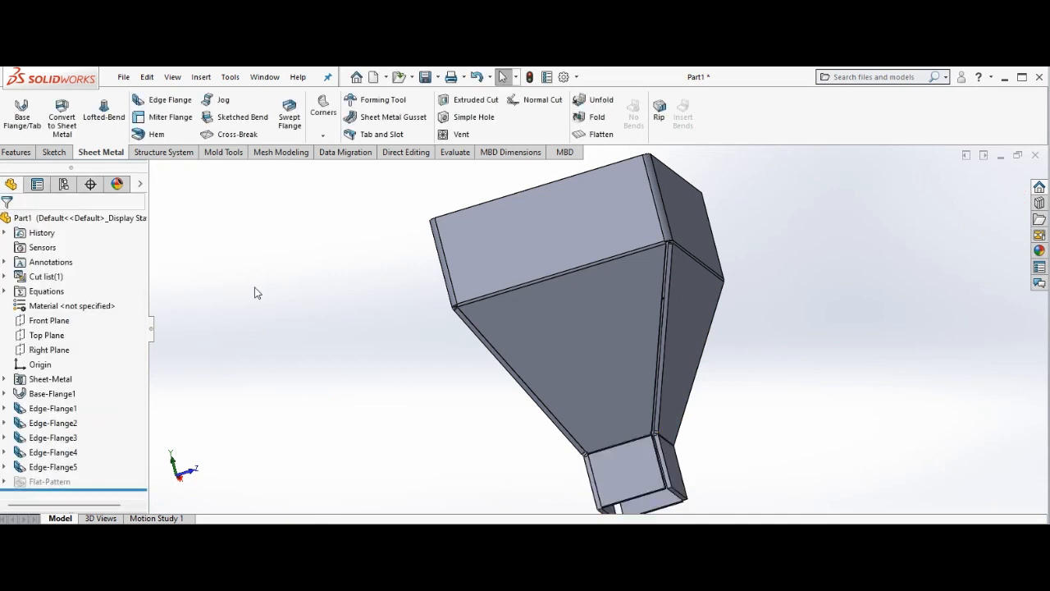
# Examine the hopper with its outlet walls from several sides and from above.
pyautogui.rightClick(290, 328)
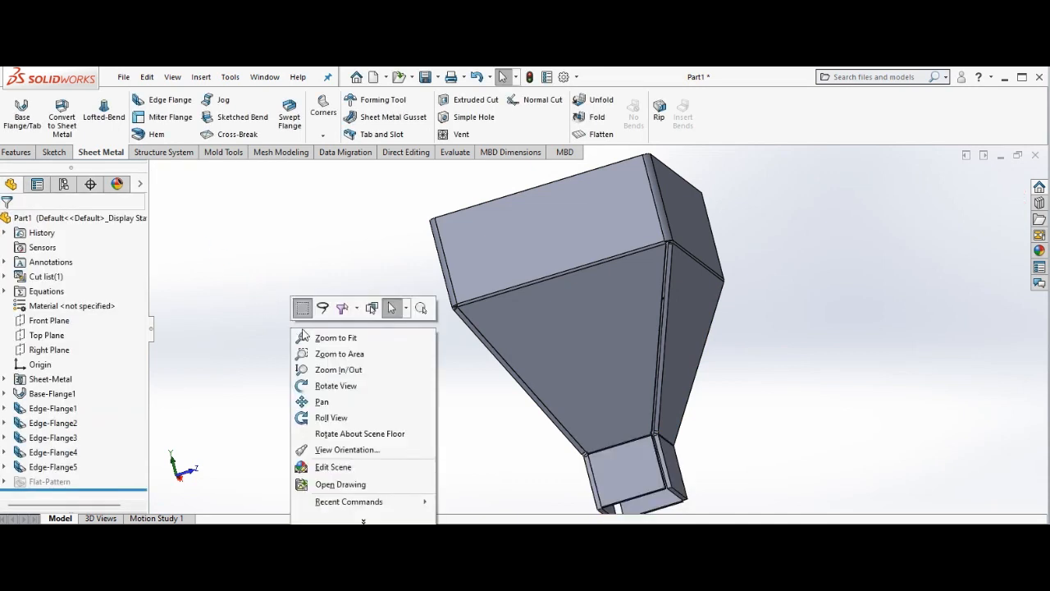
pyautogui.click(375, 386)
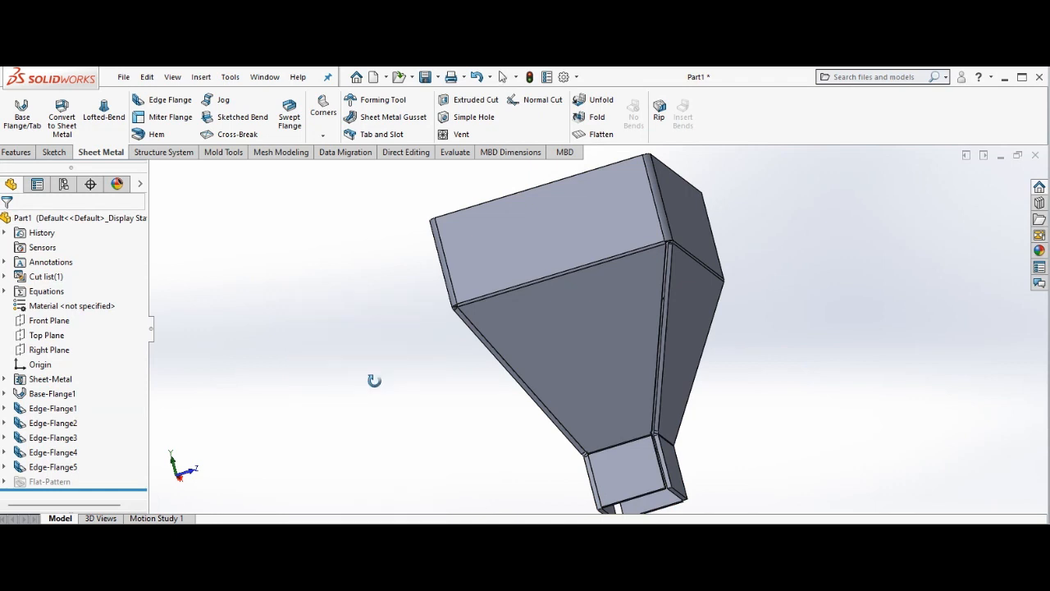
pyautogui.moveTo(374, 381); pyautogui.dragTo(570, 182)
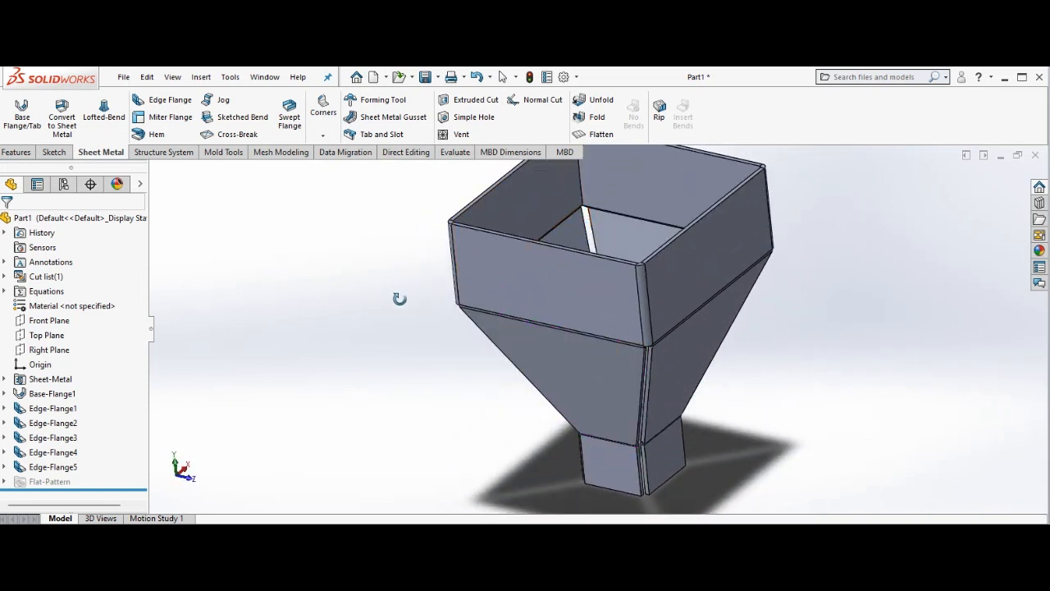
# Publish the hopper's Default configuration to eDrawings from the 3D views.
pyautogui.click(102, 517)
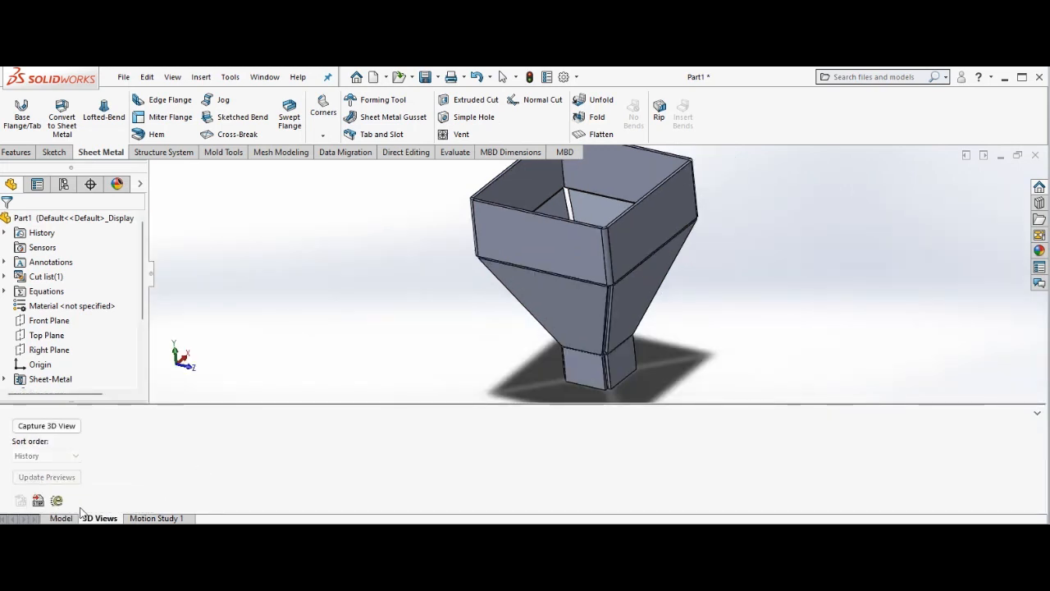
pyautogui.click(57, 501)
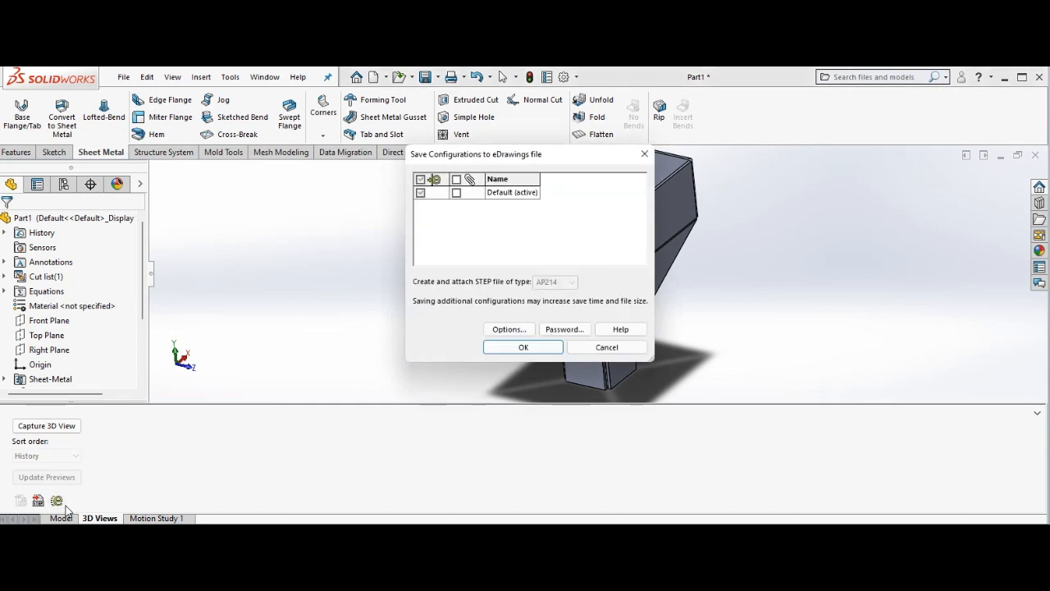
pyautogui.click(525, 346)
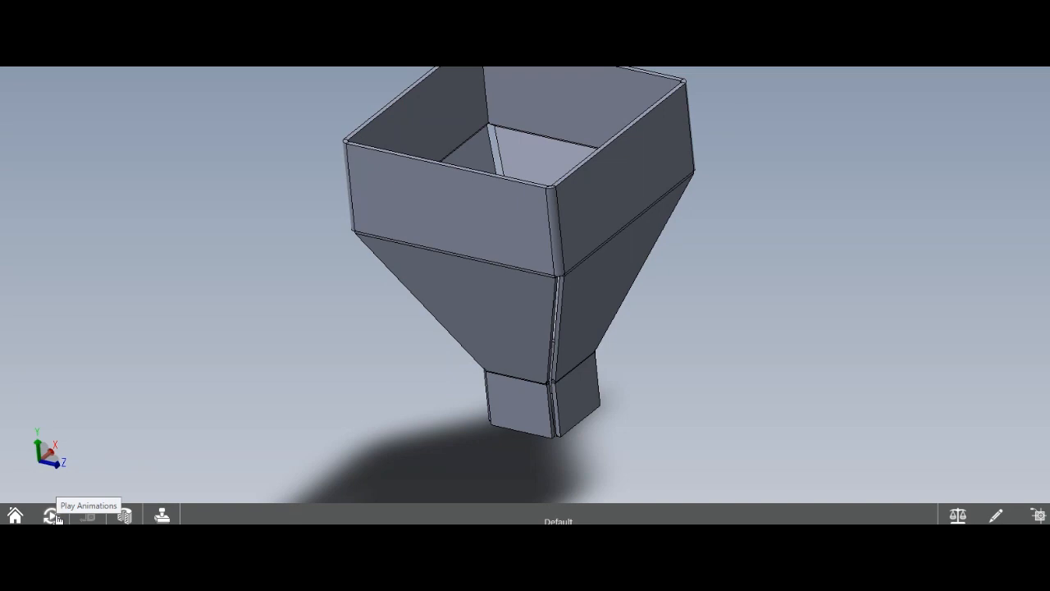
# Play the hopper's view animation in eDrawings, stop it and close the viewer to return to SOLIDWORKS.
pyautogui.click(56, 517)
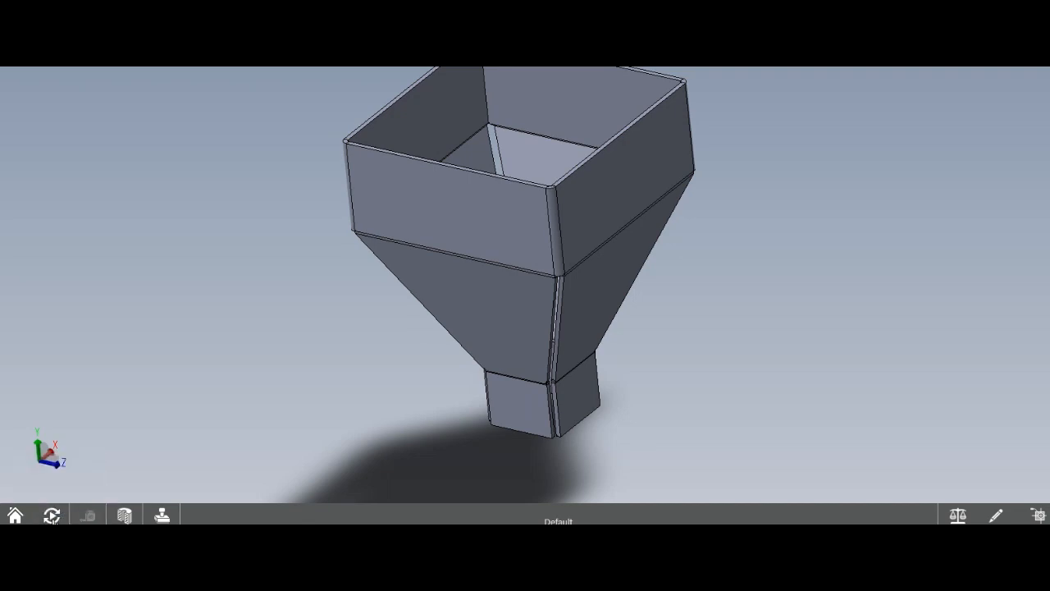
pyautogui.click(51, 515)
pyautogui.click(49, 487)
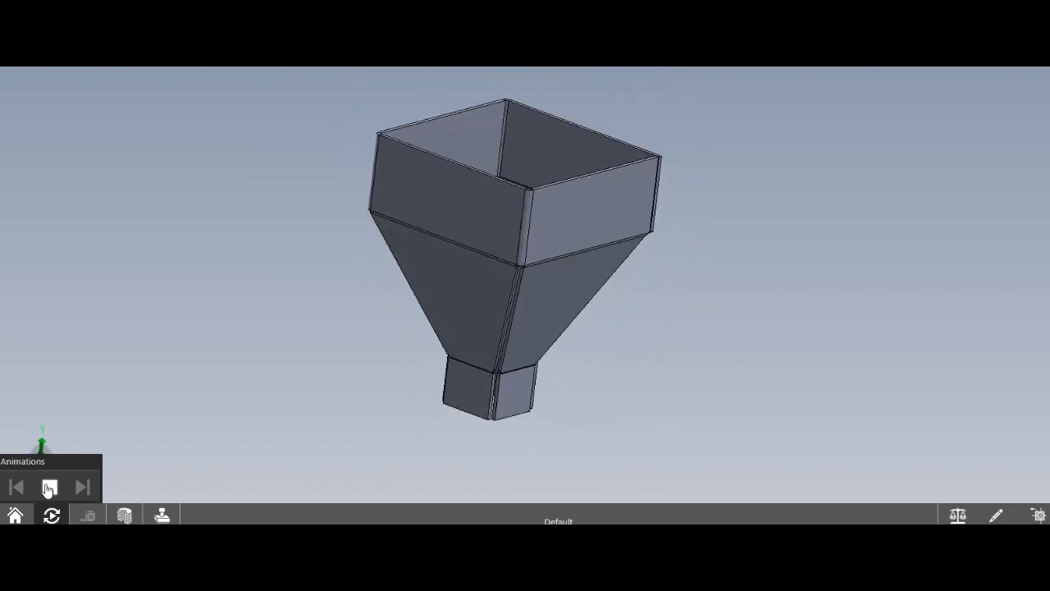
pyautogui.click(48, 488)
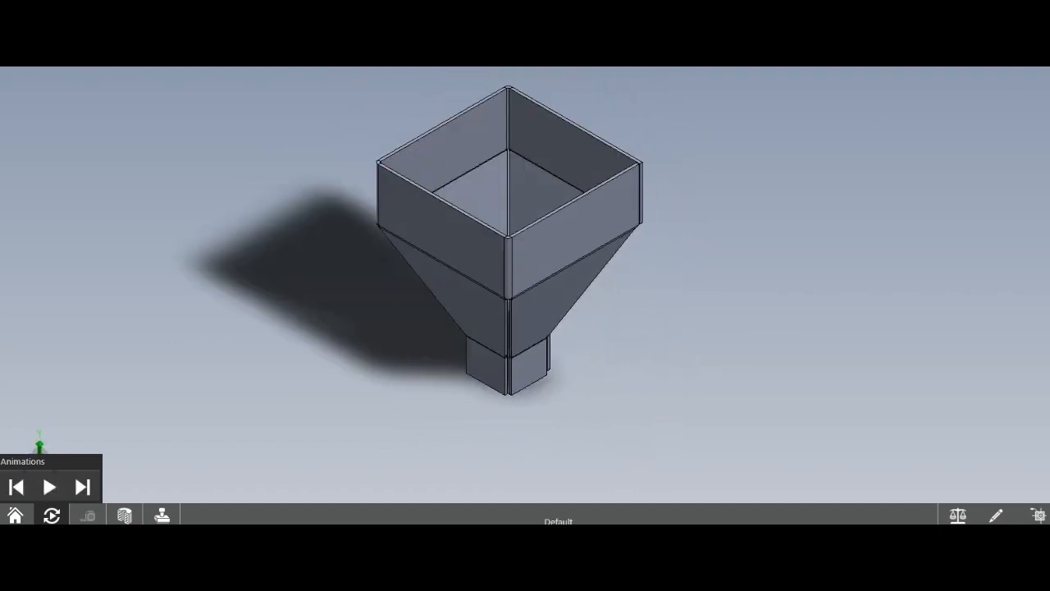
pyautogui.click(1039, 74)
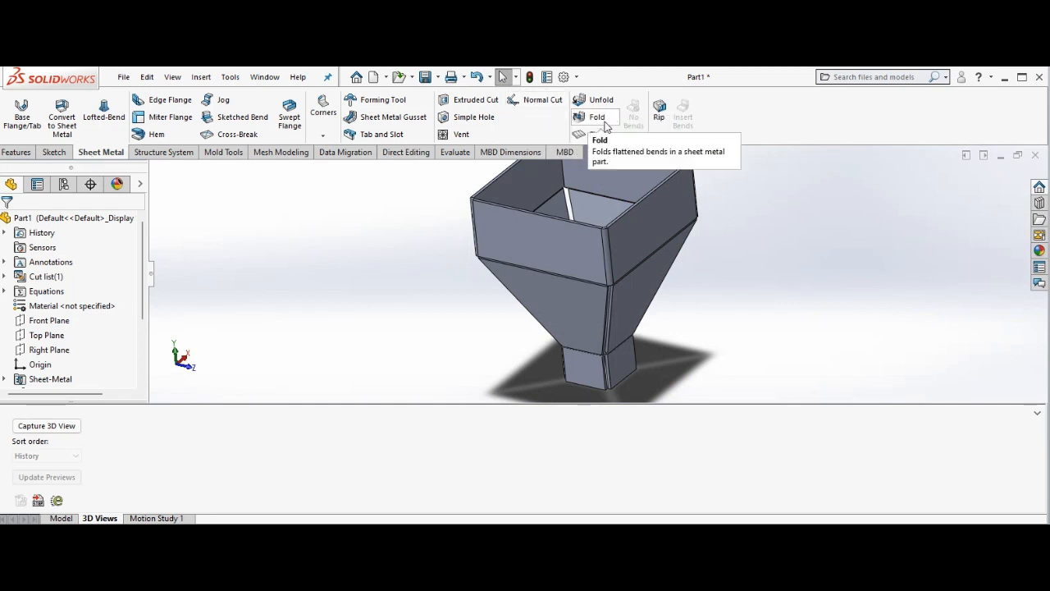
# Flatten the sheet metal hopper into its flat pattern and examine all four unfolded walls.
pyautogui.click(602, 135)
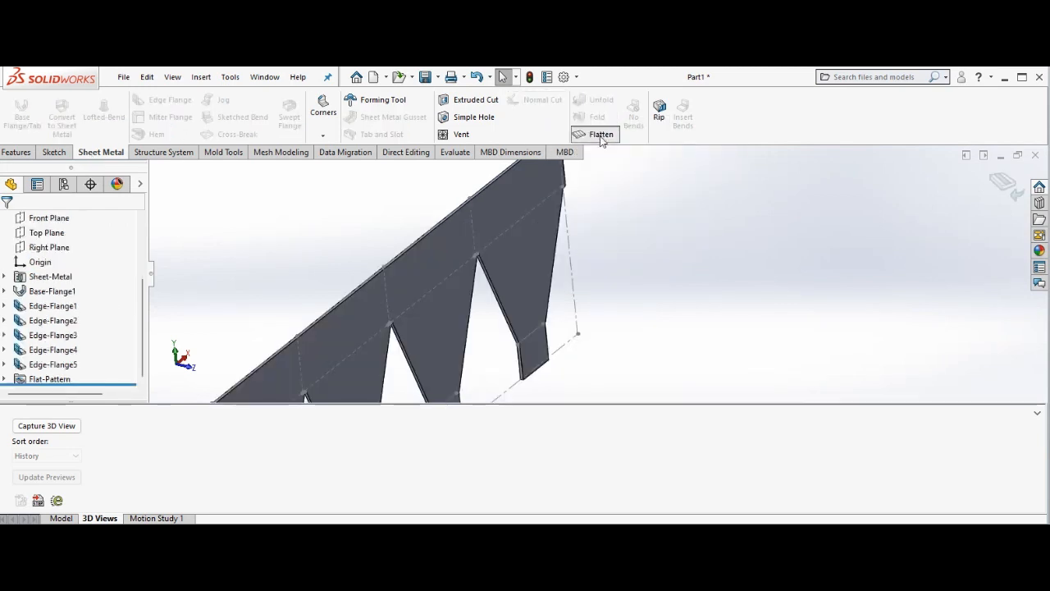
pyautogui.rightClick(266, 226)
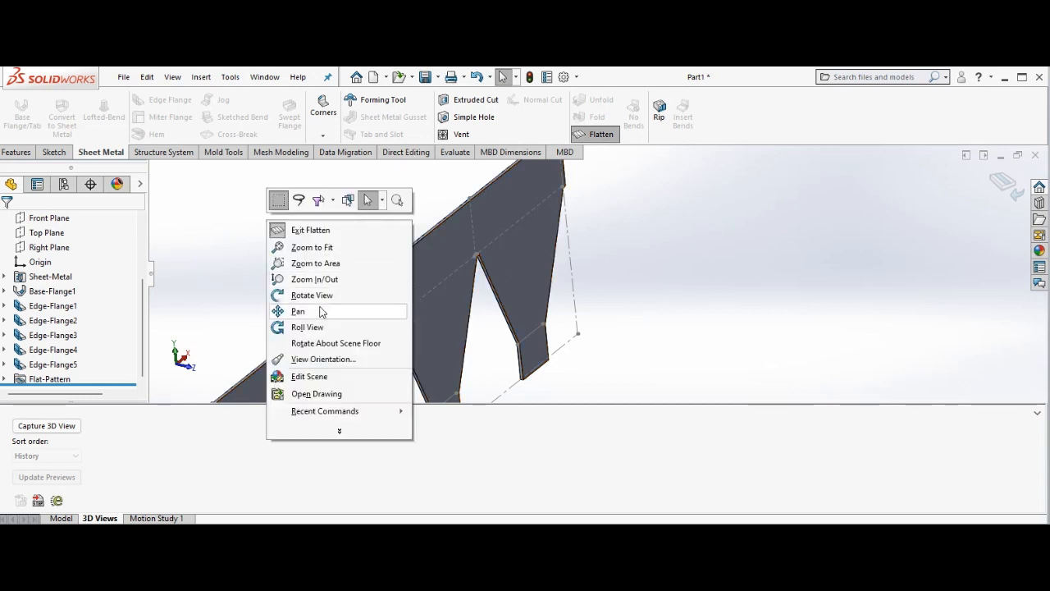
pyautogui.click(319, 312)
pyautogui.moveTo(326, 302); pyautogui.dragTo(538, 255)
pyautogui.rightClick(386, 211)
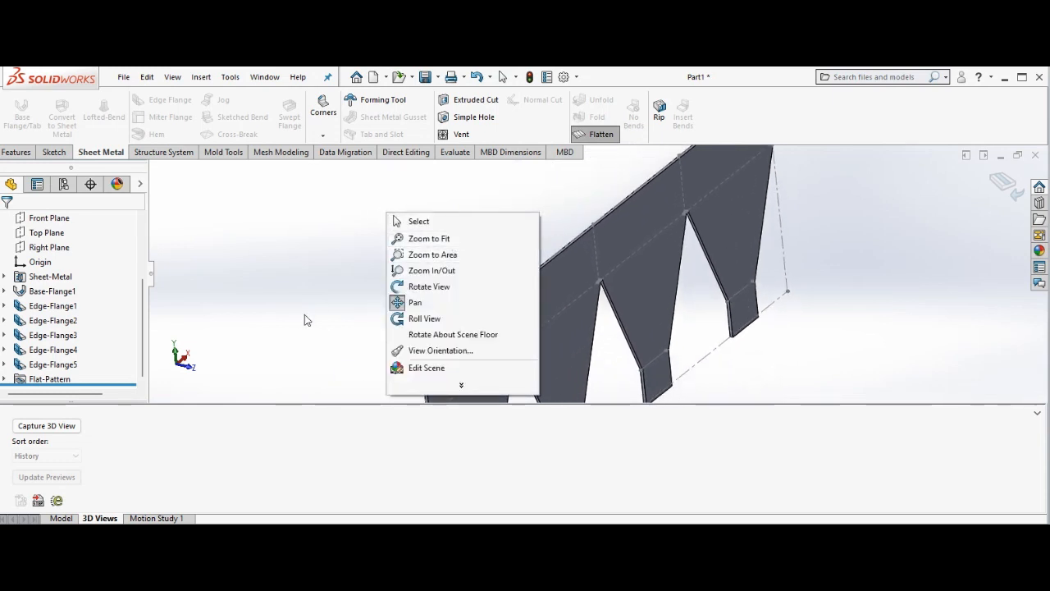
pyautogui.click(285, 328)
pyautogui.press('Up')
pyautogui.press('Up')
pyautogui.press('Up')
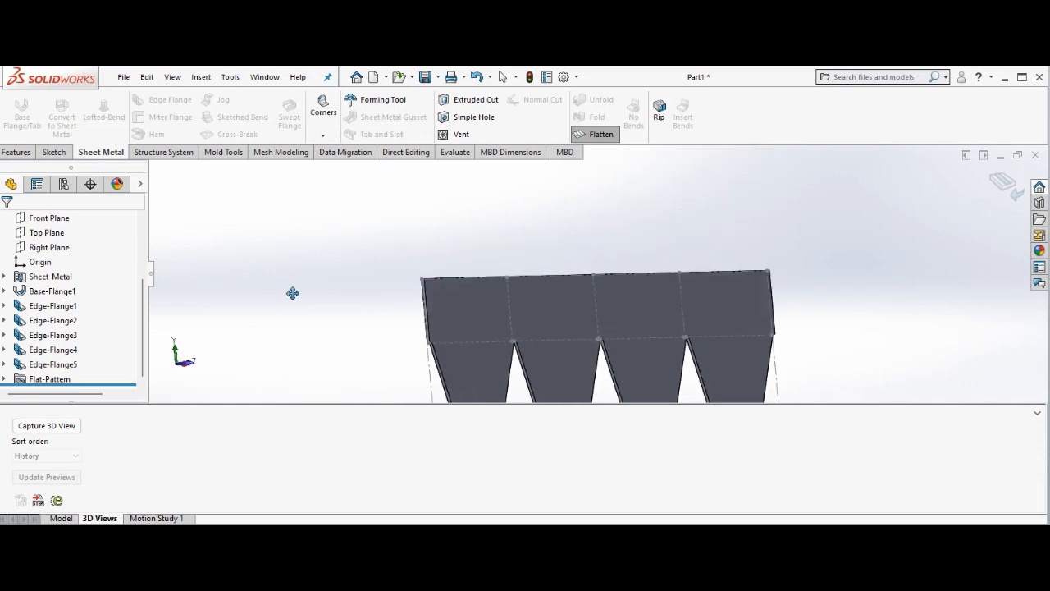
pyautogui.moveTo(293, 293); pyautogui.dragTo(301, 185)
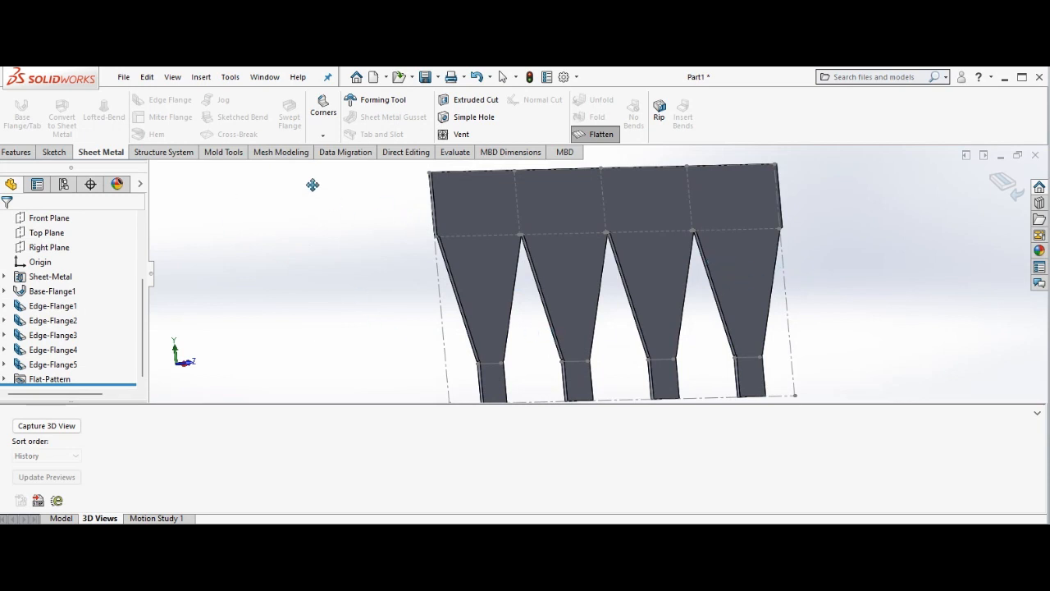
# Start saving the flat pattern as a Dxf (*.dxf) file named "Hopper Flat pattern - Part1".
pyautogui.click(386, 78)
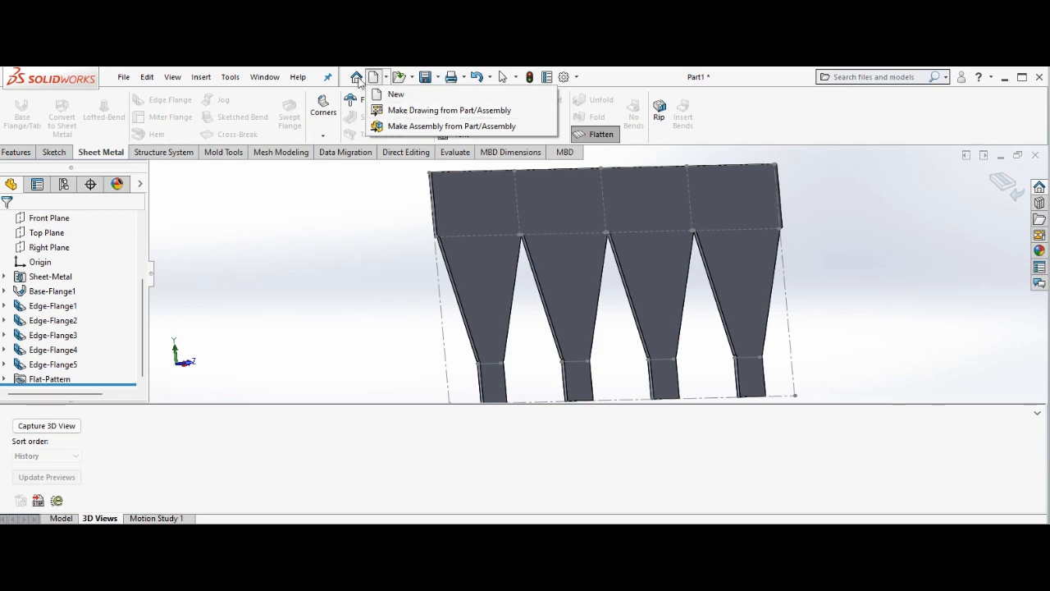
pyautogui.click(437, 77)
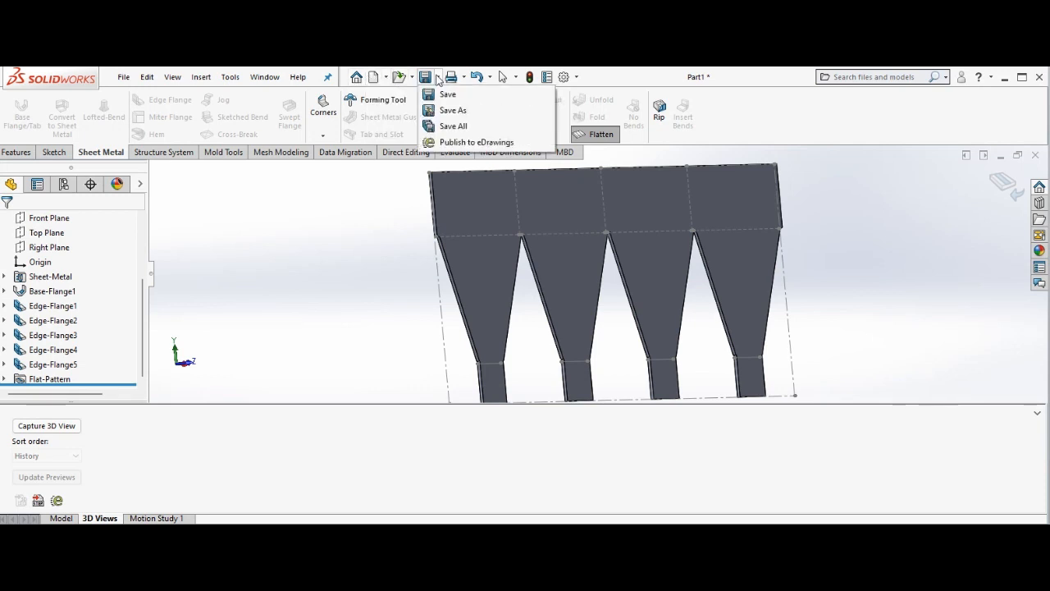
pyautogui.click(436, 77)
pyautogui.click(437, 77)
pyautogui.click(453, 110)
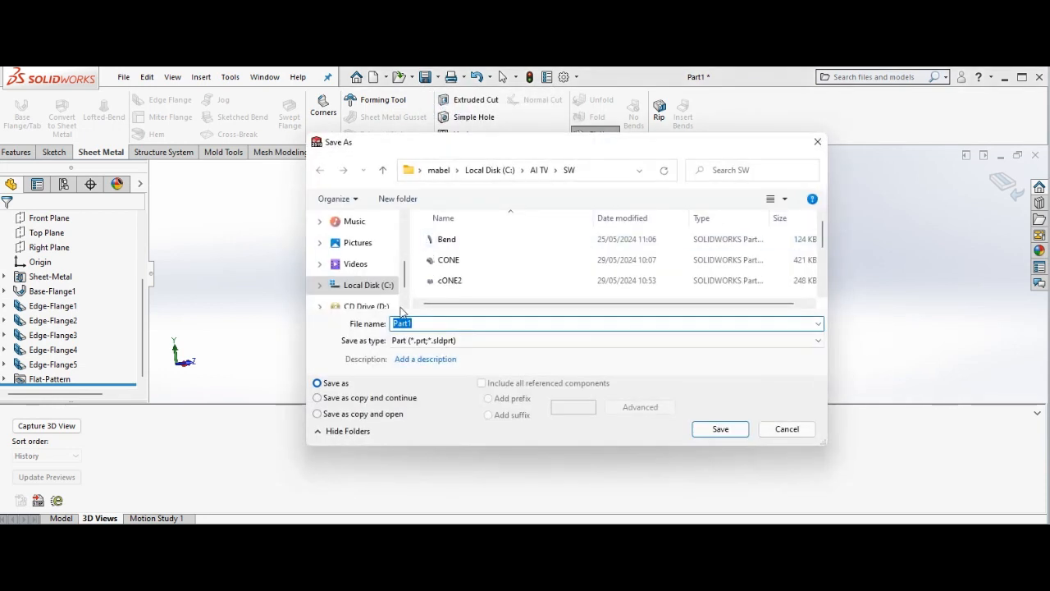
pyautogui.click(448, 345)
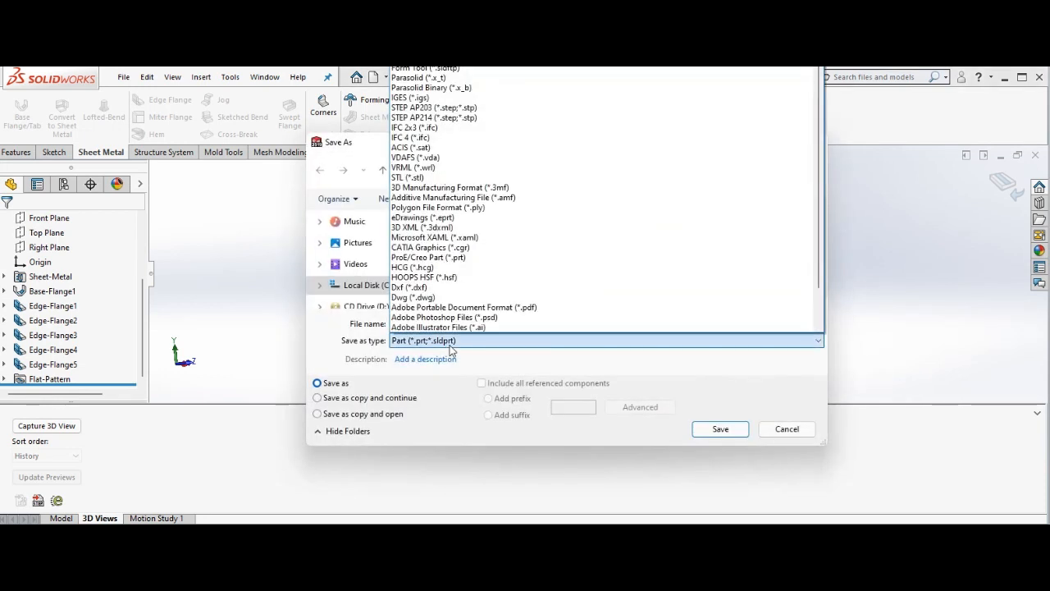
pyautogui.click(448, 290)
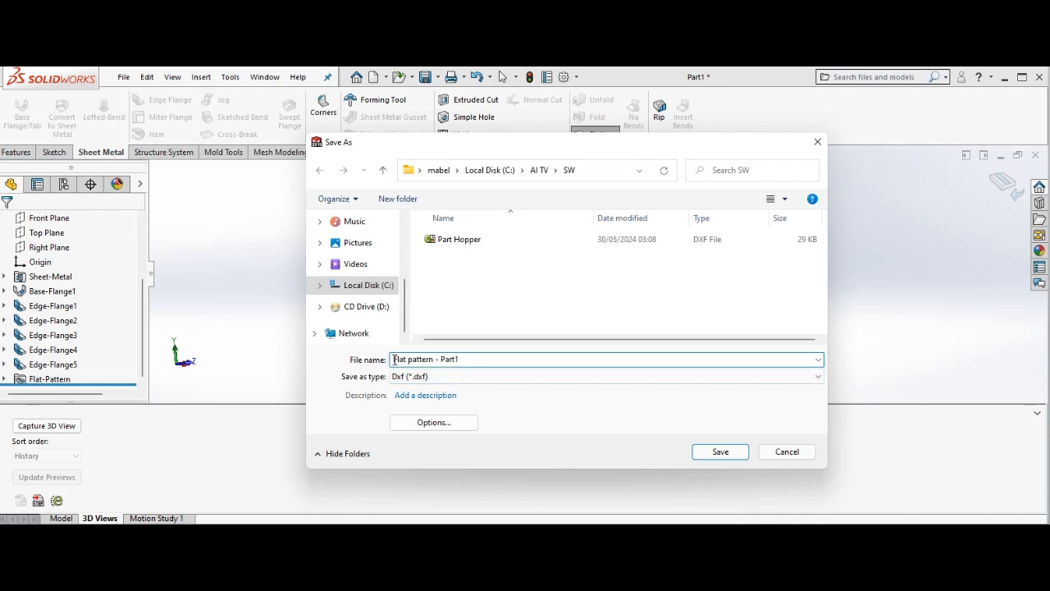
pyautogui.click(395, 359)
pyautogui.write('Hopper')
# Save the DXF with the sheet metal geometry exported, accepting the flat pattern outline in the cleanup preview.
pyautogui.click(732, 453)
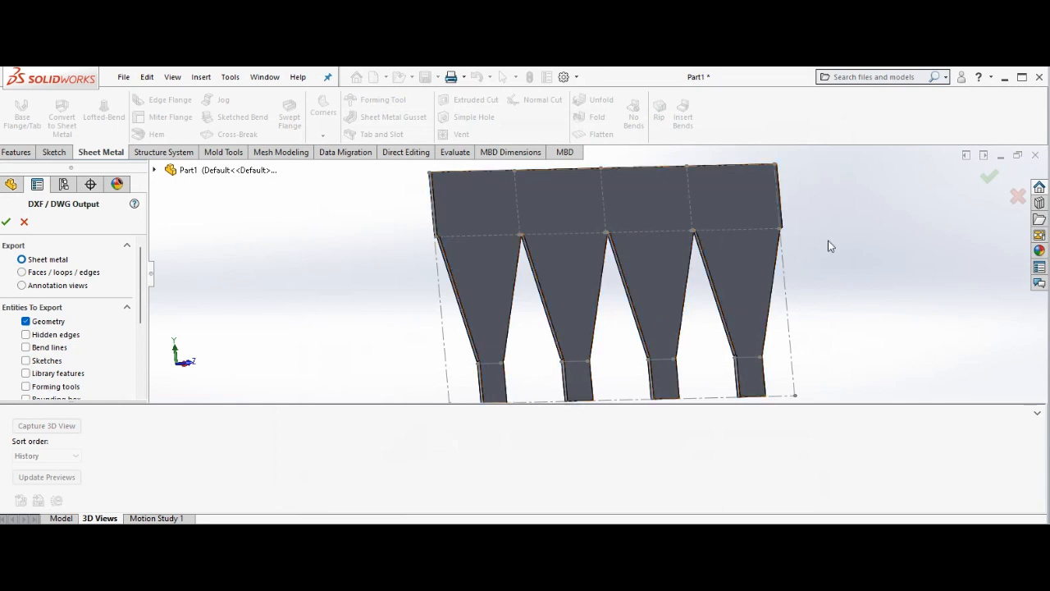
pyautogui.click(989, 181)
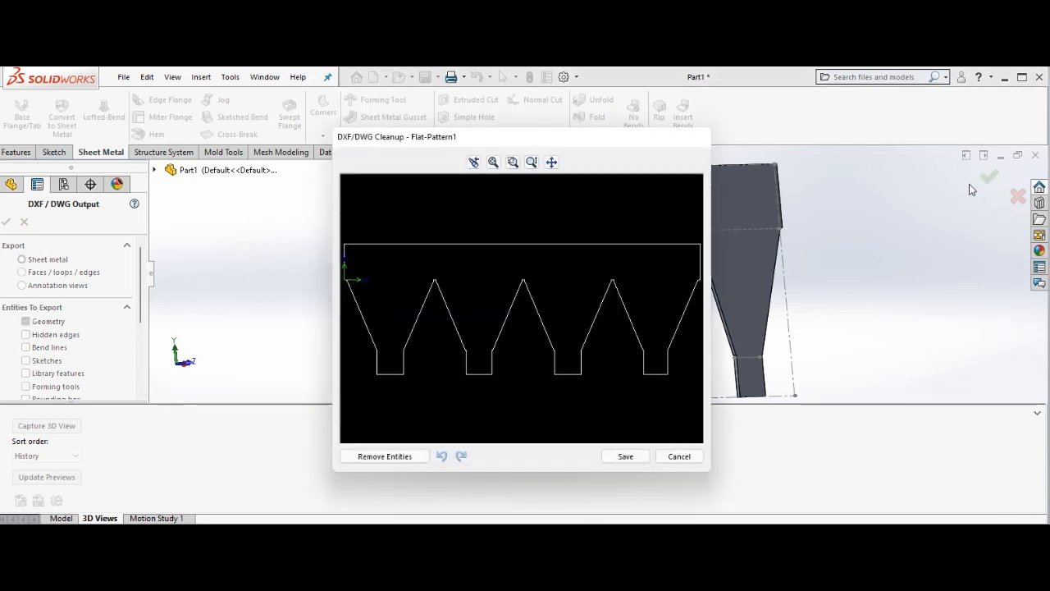
pyautogui.click(626, 456)
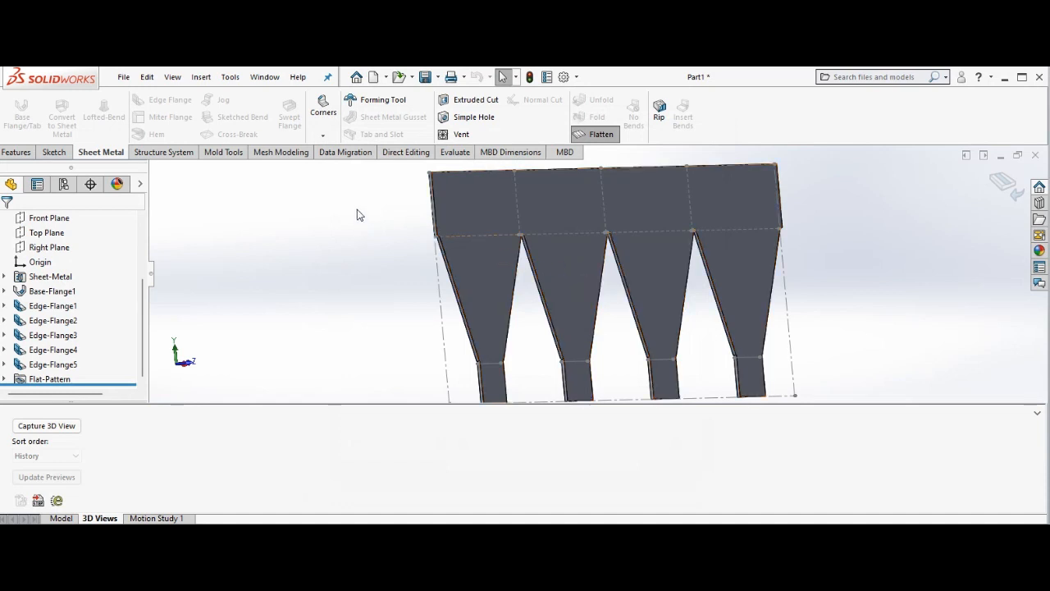
pyautogui.click(601, 135)
pyautogui.click(601, 134)
pyautogui.click(413, 77)
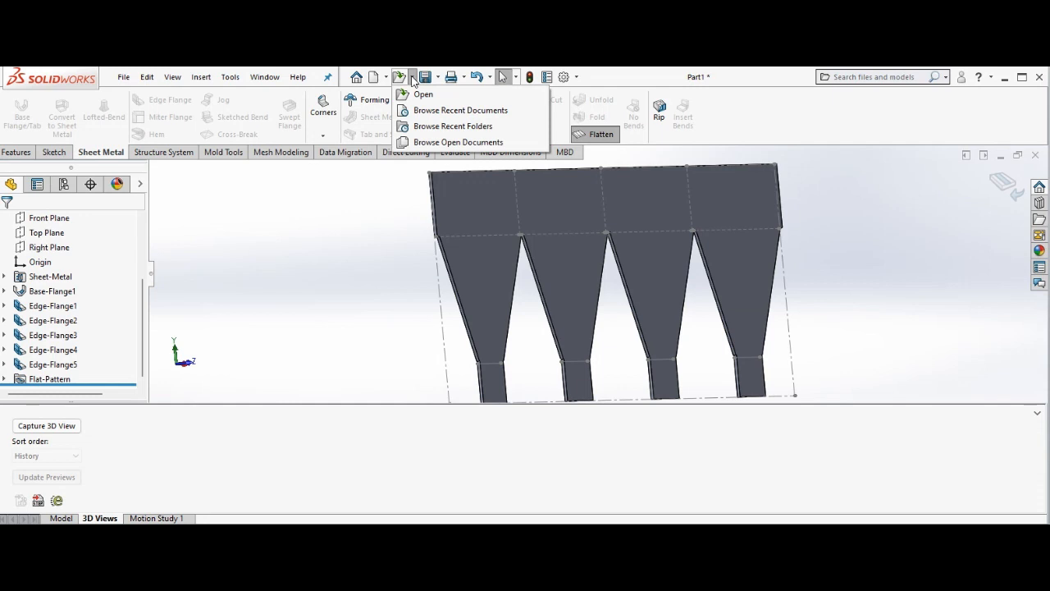
# Make a drawing from the flattened part, saving the part as "Hopper Part Assembly" for insertion.
pyautogui.click(385, 77)
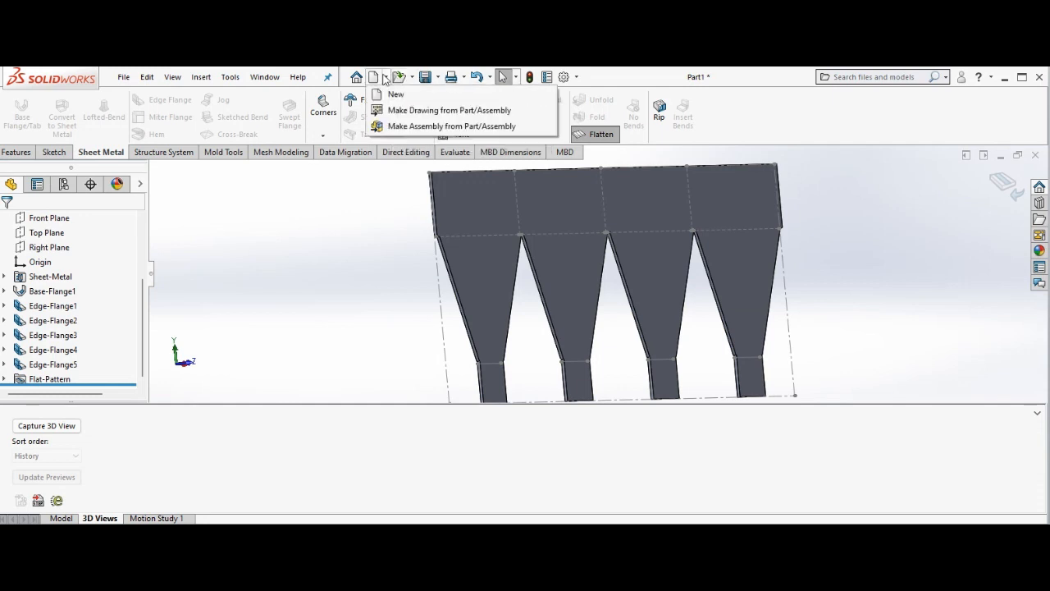
pyautogui.click(427, 113)
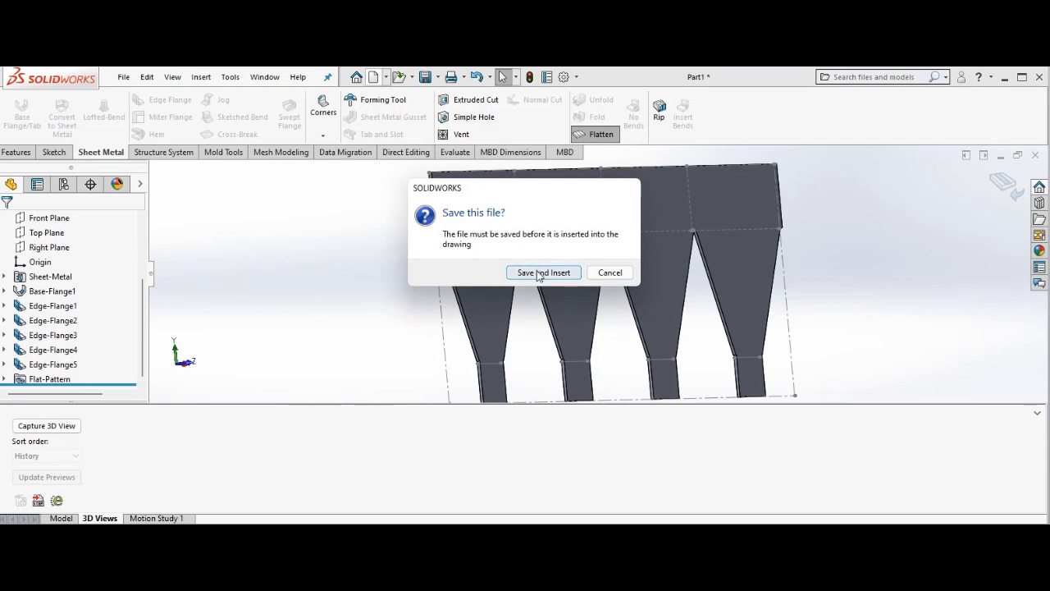
pyautogui.click(544, 273)
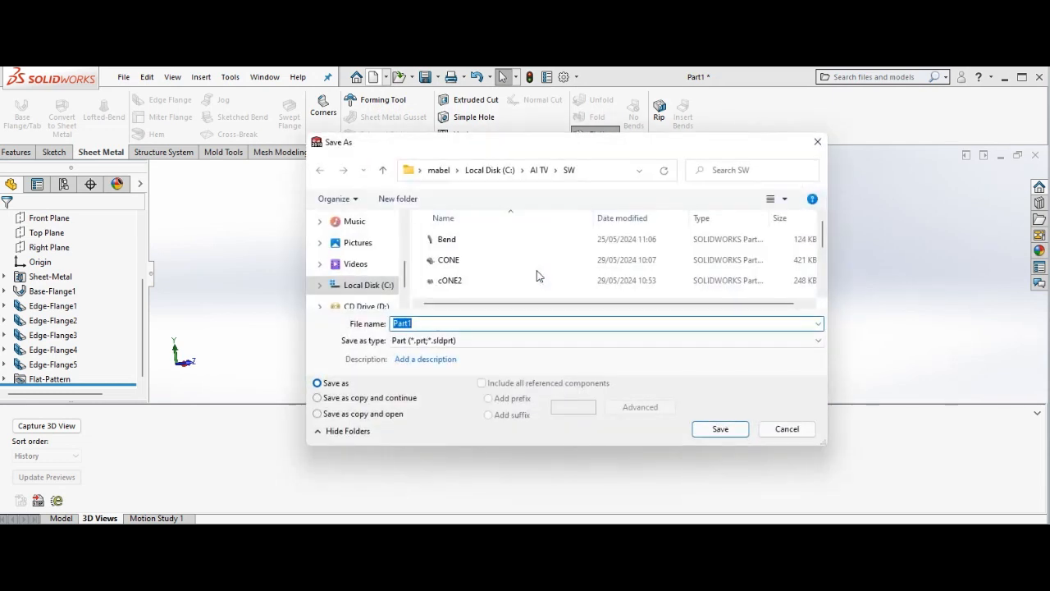
pyautogui.write('Hopper P')
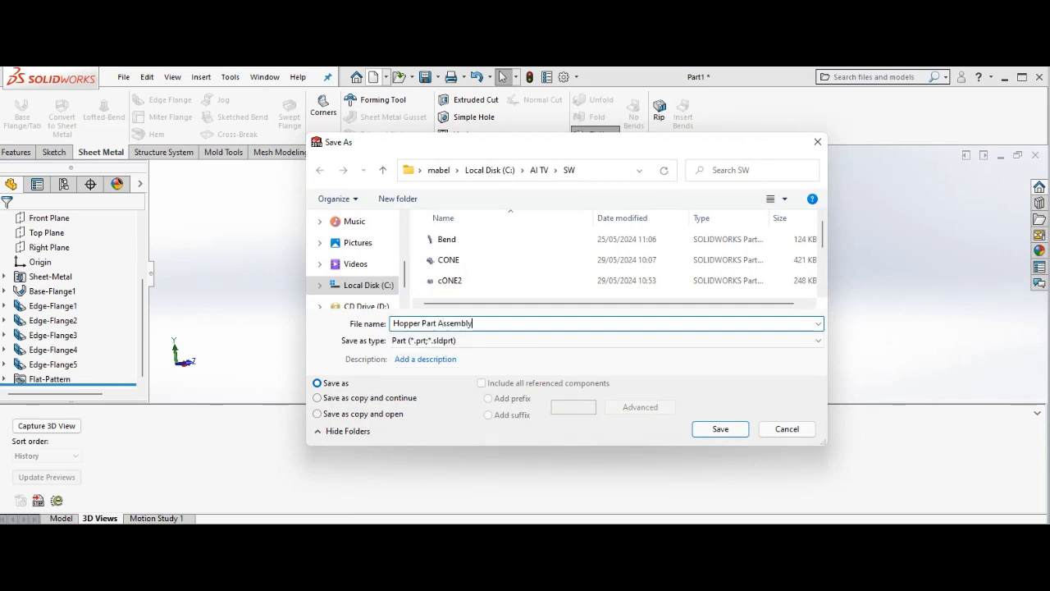
pyautogui.click(734, 430)
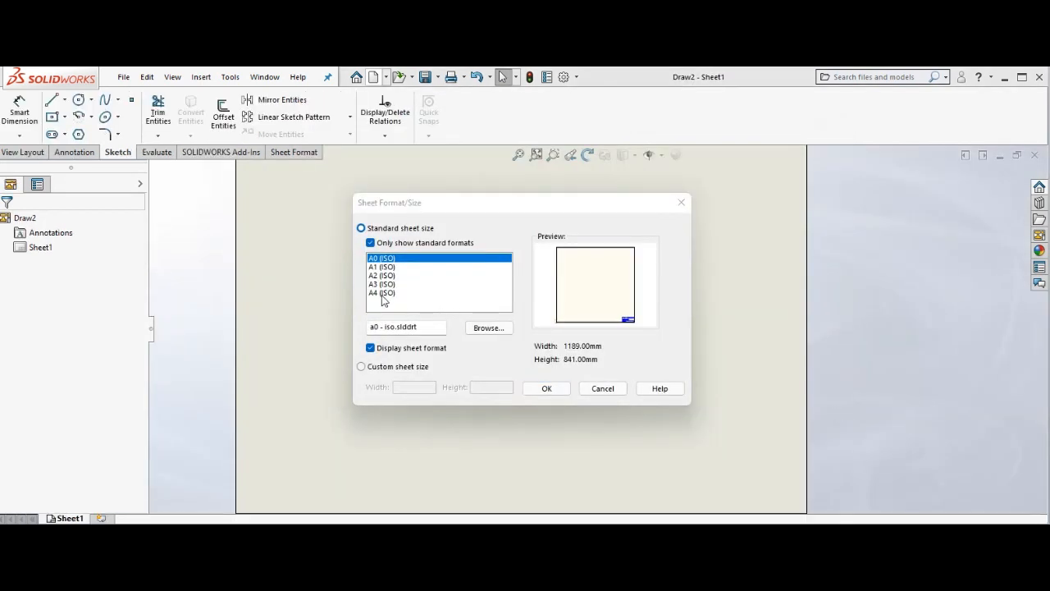
# Choose the standard A3 (ISO) sheet size and place the flattened hopper's front view near the drawing sheet's upper-left corner.
pyautogui.click(383, 293)
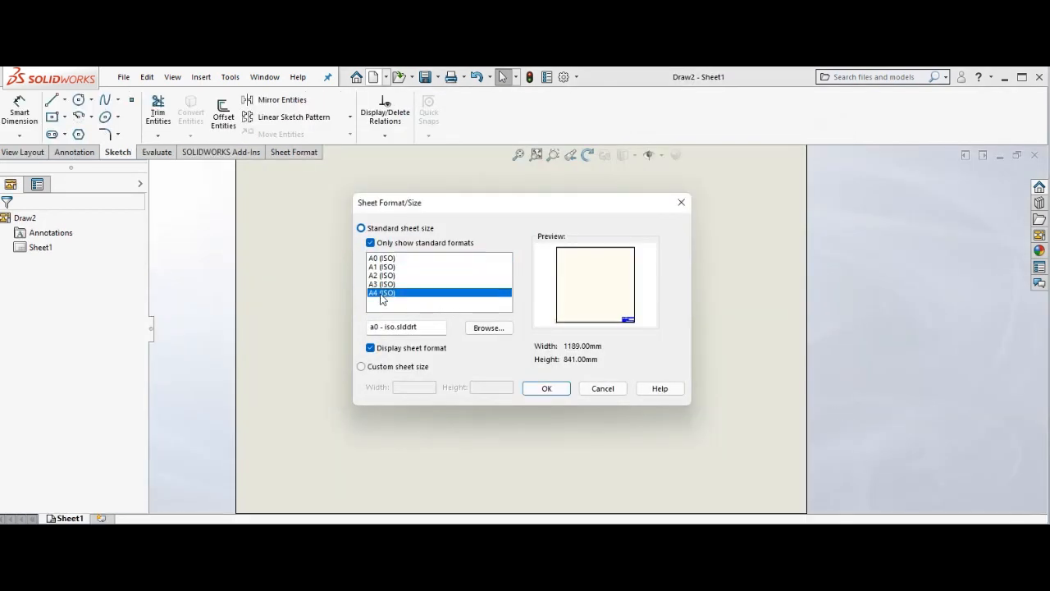
pyautogui.click(387, 284)
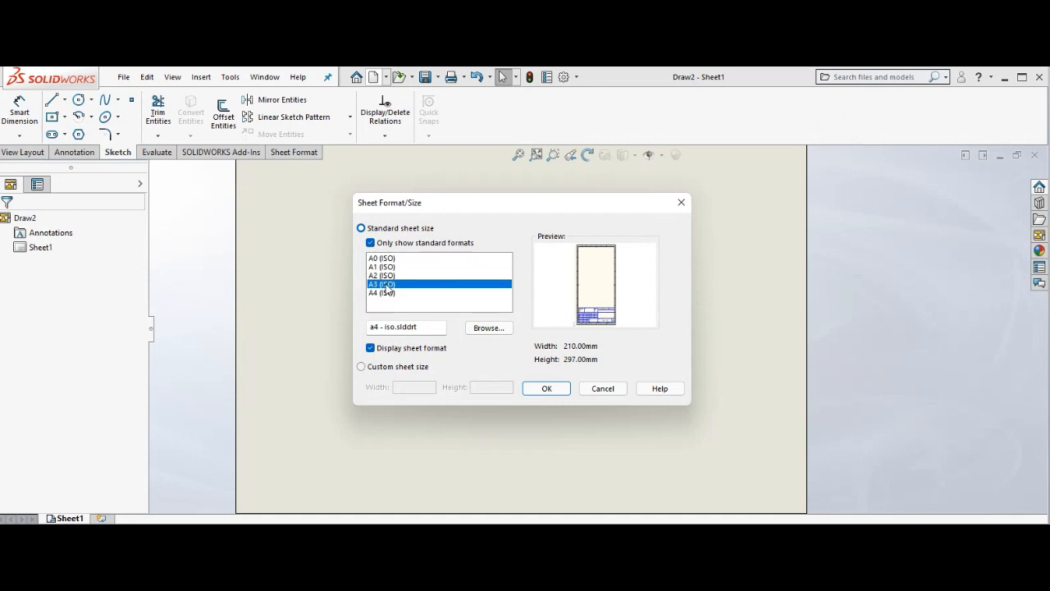
pyautogui.click(547, 388)
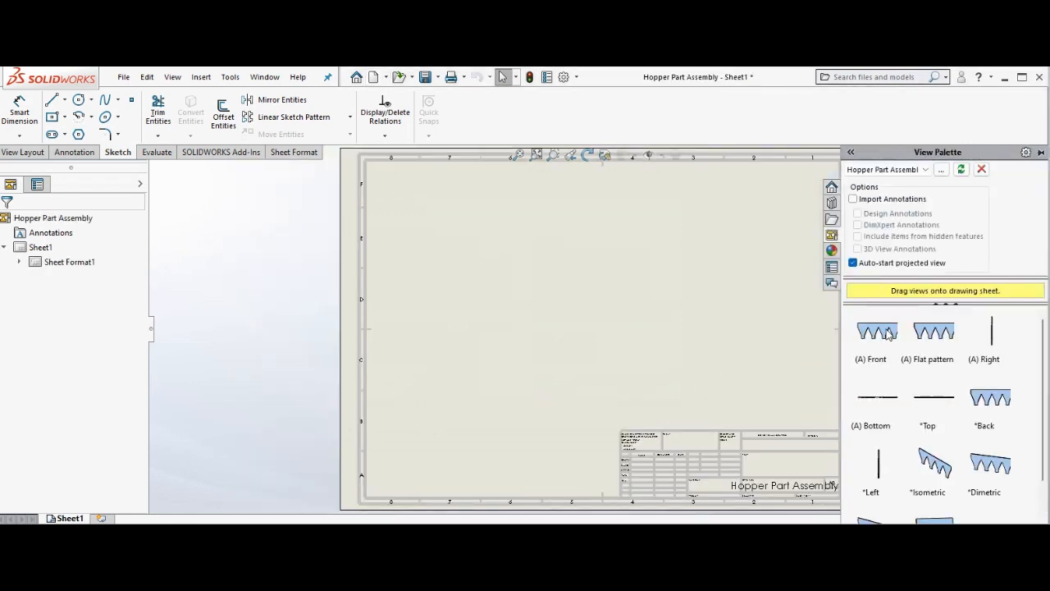
pyautogui.moveTo(888, 330)
pyautogui.mouseDown()
pyautogui.moveTo(521, 264)
pyautogui.moveTo(511, 205)
pyautogui.moveTo(503, 221)
pyautogui.mouseUp()
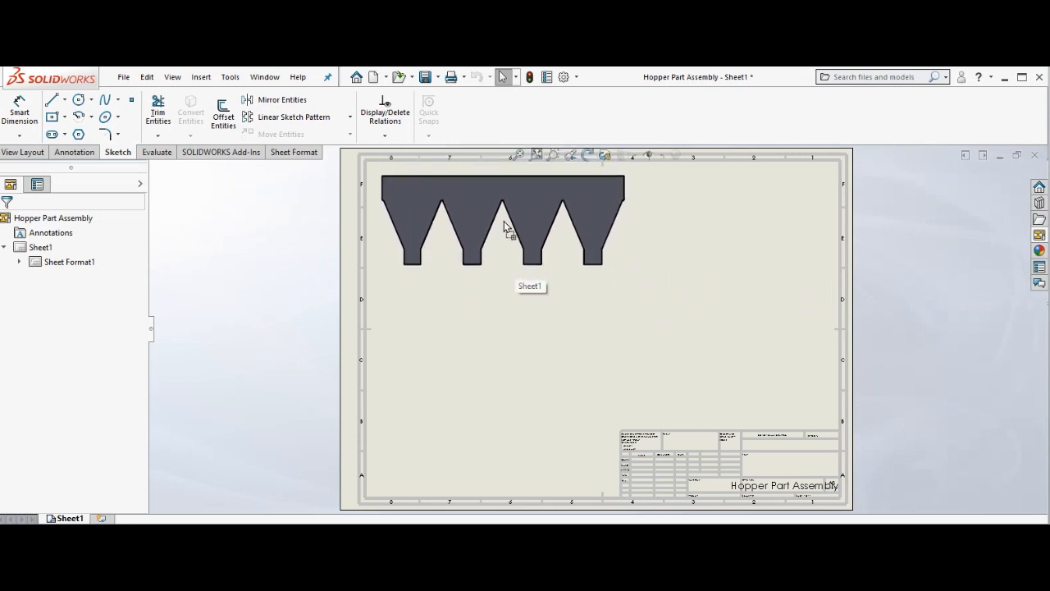
pyautogui.press('Escape')
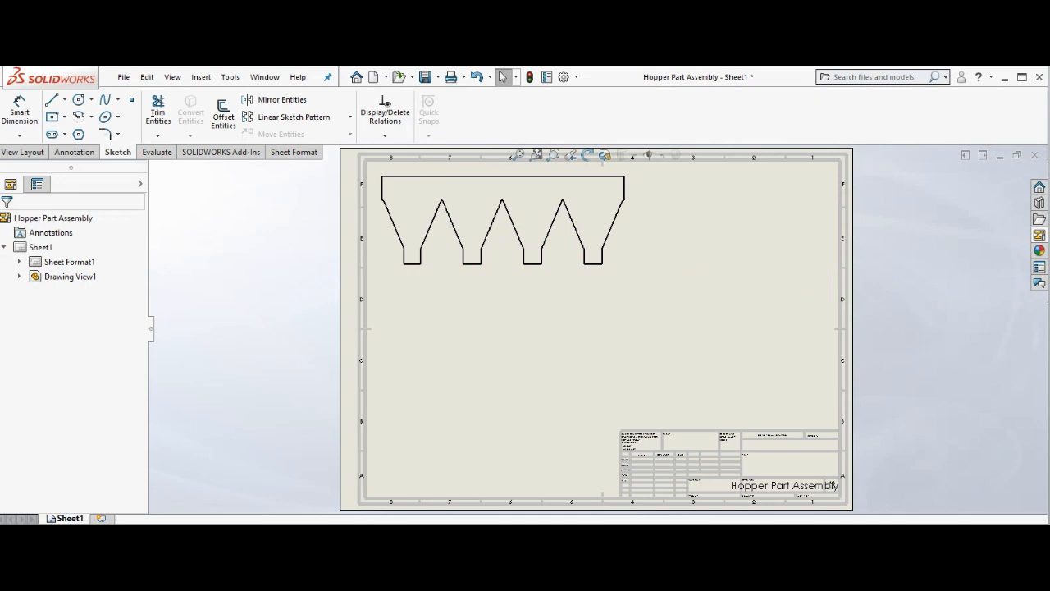
# Place an isometric view of the flattened hopper beside the front view, on the right side of the drawing sheet.
pyautogui.click(1039, 235)
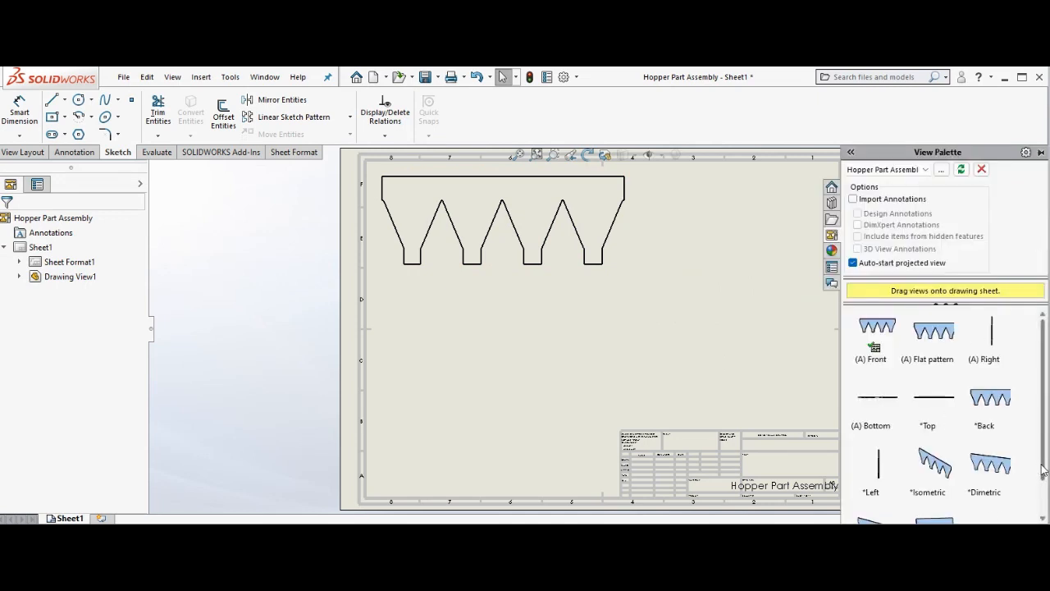
pyautogui.moveTo(1042, 470)
pyautogui.mouseDown()
pyautogui.moveTo(1045, 507)
pyautogui.moveTo(1045, 474)
pyautogui.mouseUp()
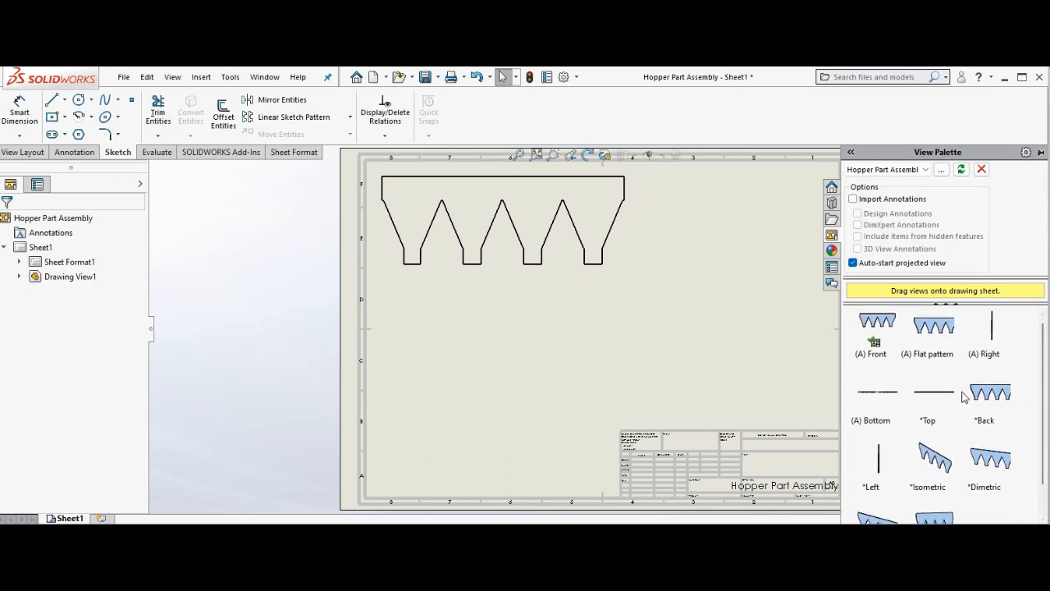
pyautogui.click(942, 469)
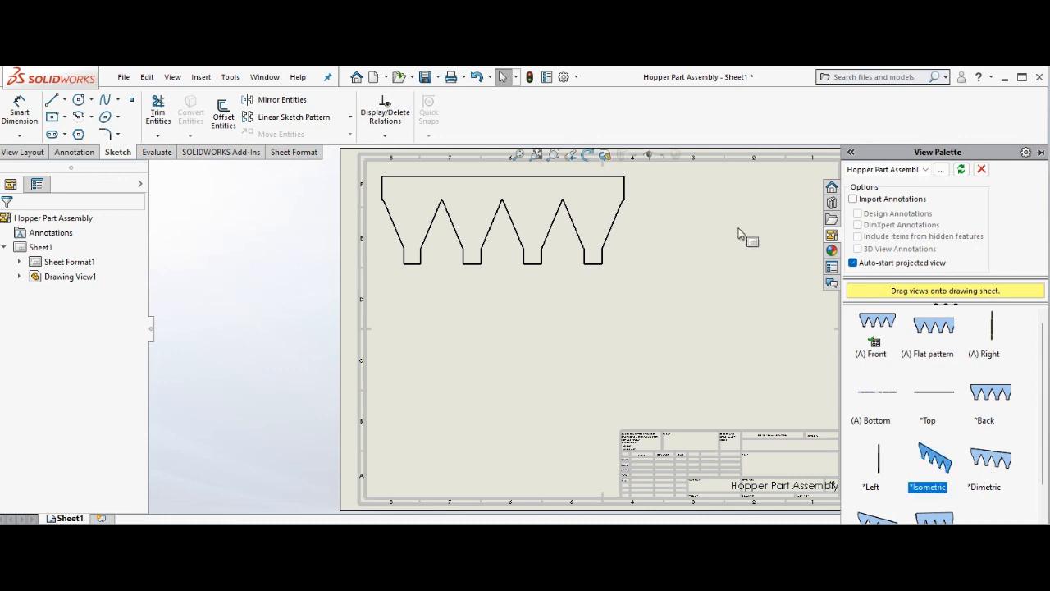
pyautogui.moveTo(927, 454)
pyautogui.mouseDown()
pyautogui.moveTo(771, 246)
pyautogui.moveTo(763, 297)
pyautogui.mouseUp()
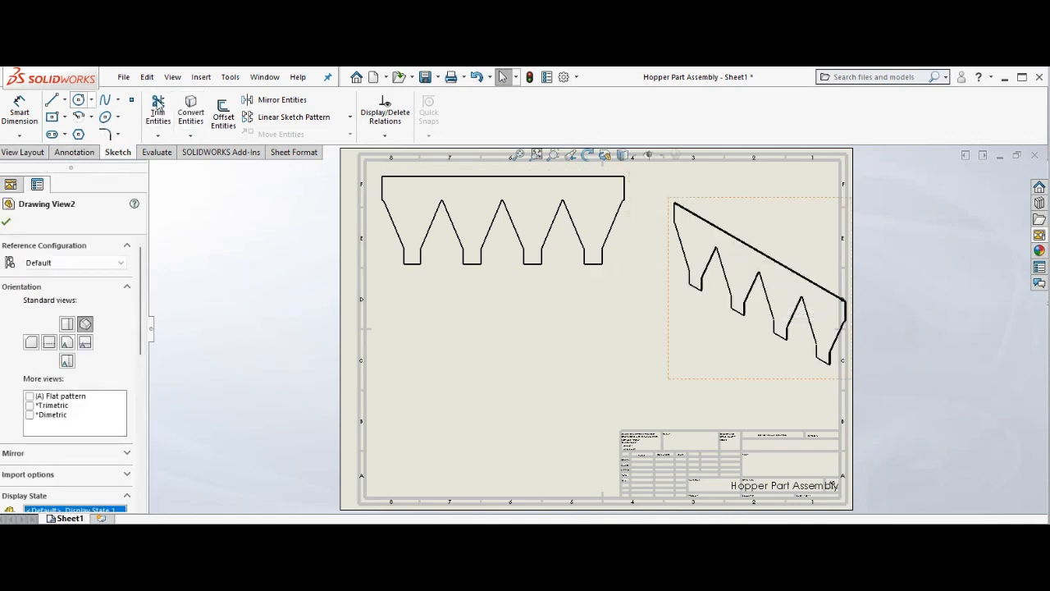
# Dimension the first tab's bottom edge and the slanted edge descending right from the middle notch's apex in the front view.
pyautogui.click(21, 109)
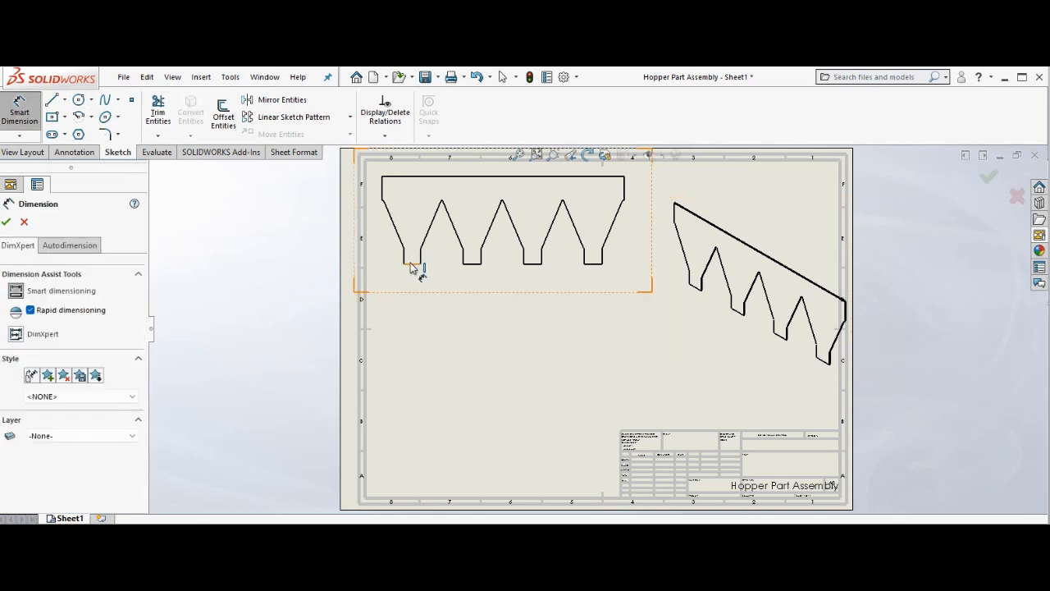
pyautogui.click(413, 265)
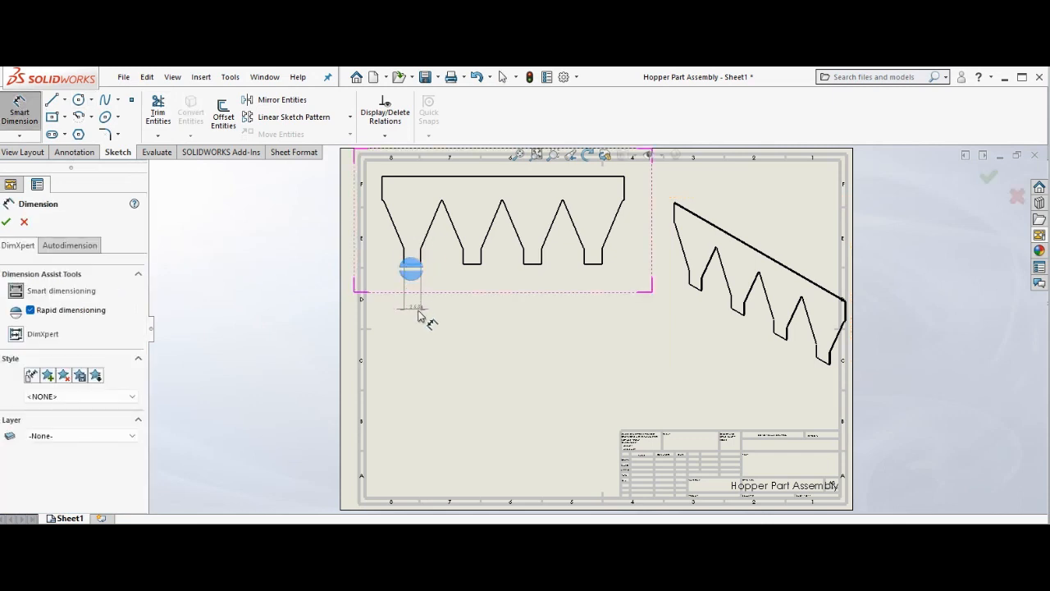
pyautogui.click(421, 359)
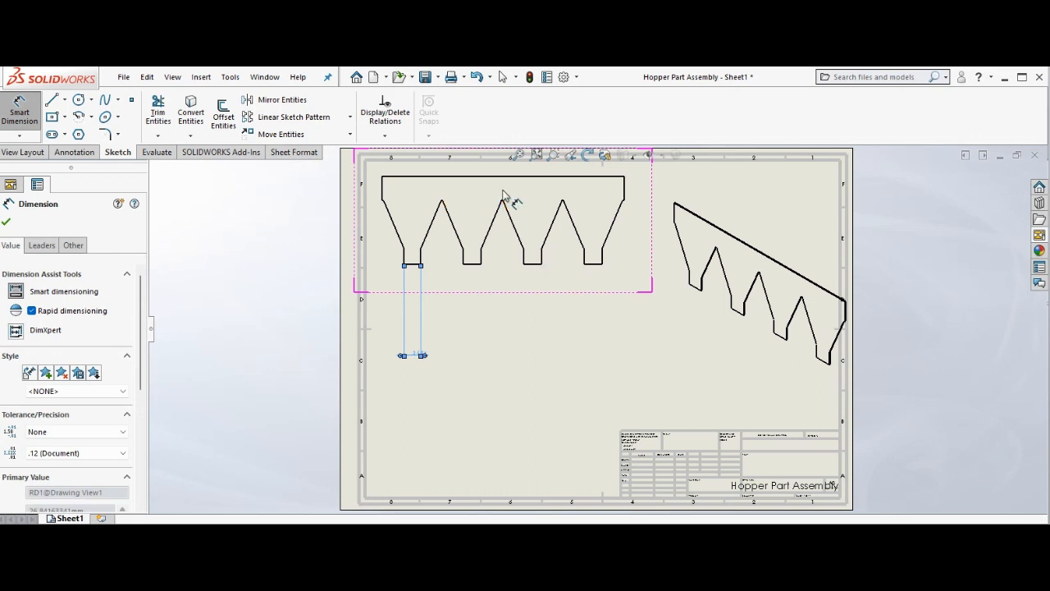
pyautogui.click(509, 216)
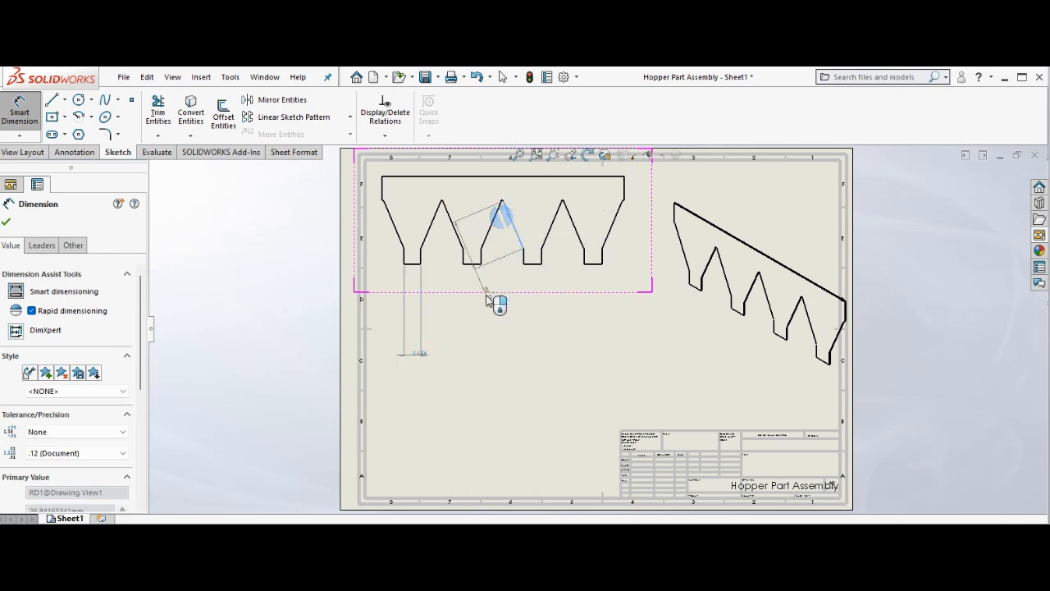
pyautogui.click(478, 334)
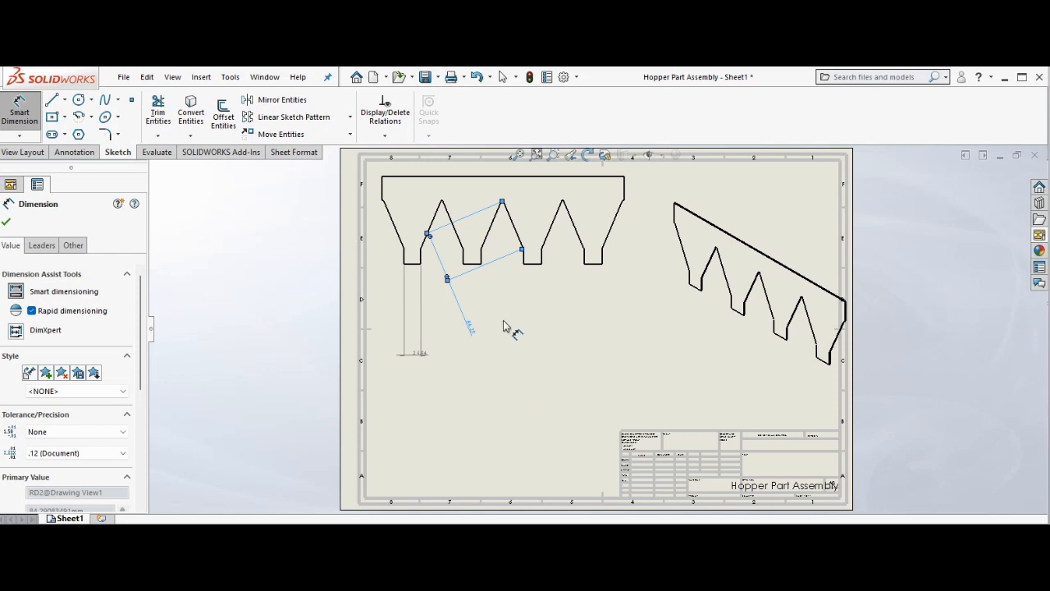
# Close the program without saving the drawing or Hopper Part Assembly.SLDPRT.
pyautogui.click(779, 566)
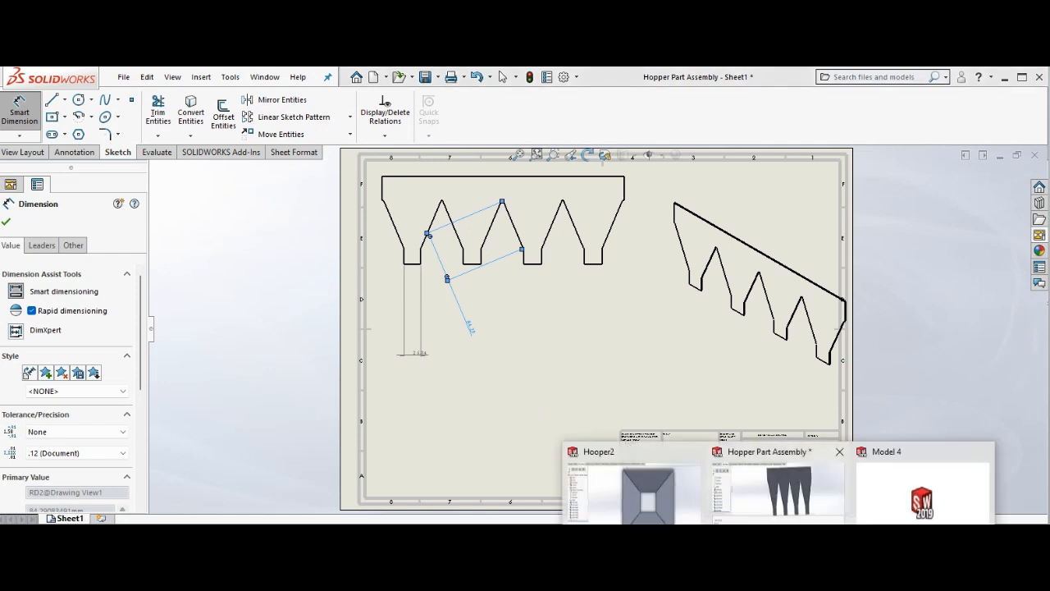
pyautogui.click(666, 516)
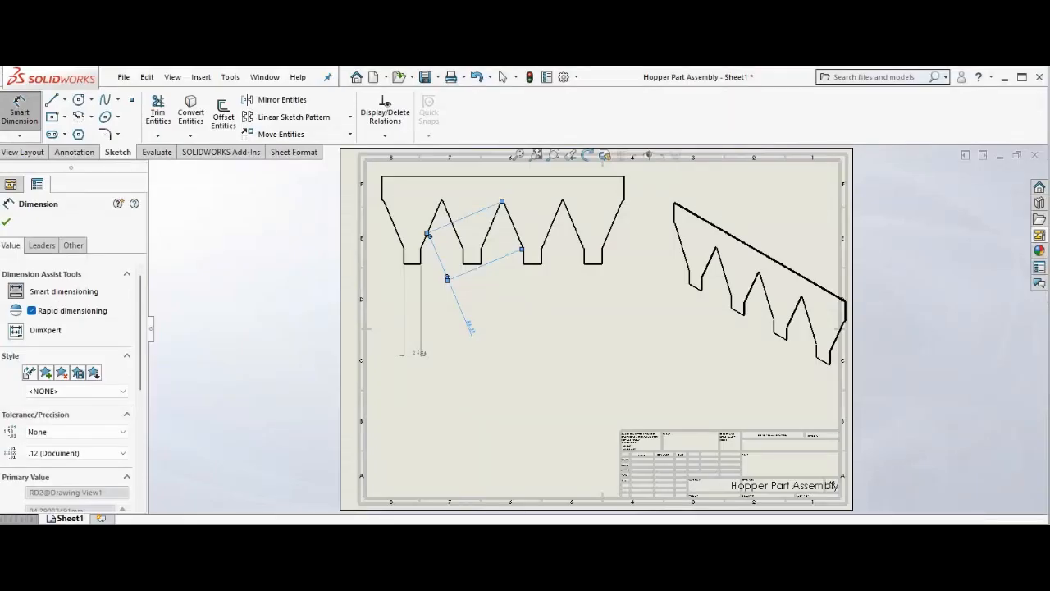
pyautogui.click(1040, 76)
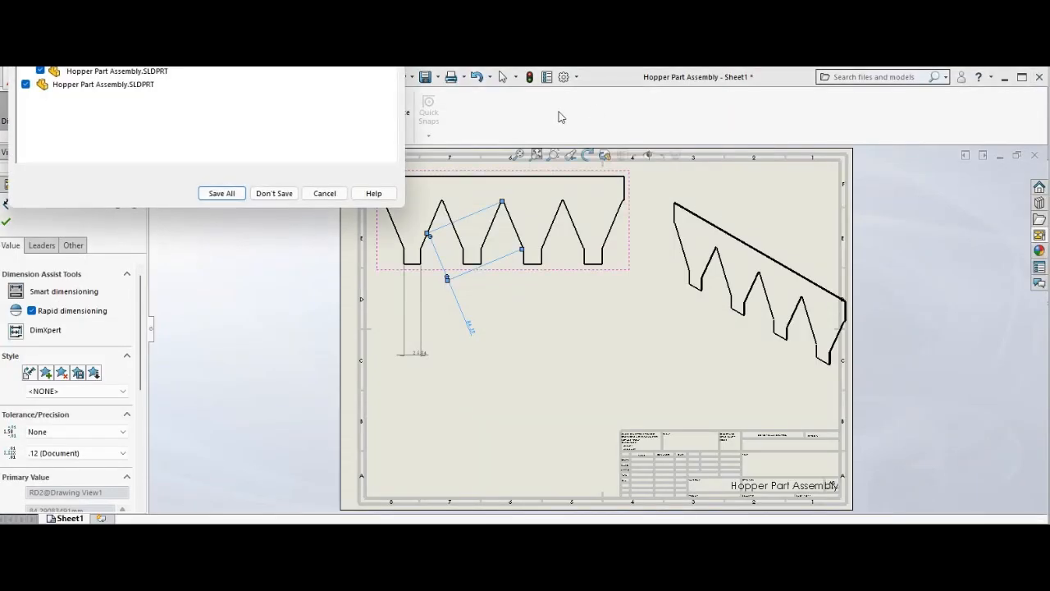
pyautogui.click(274, 194)
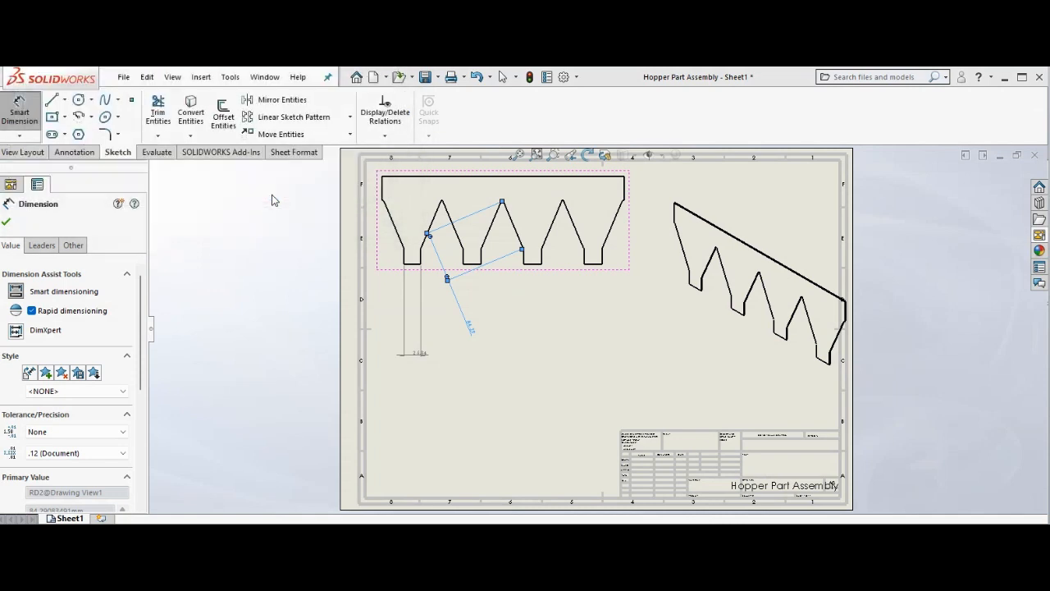